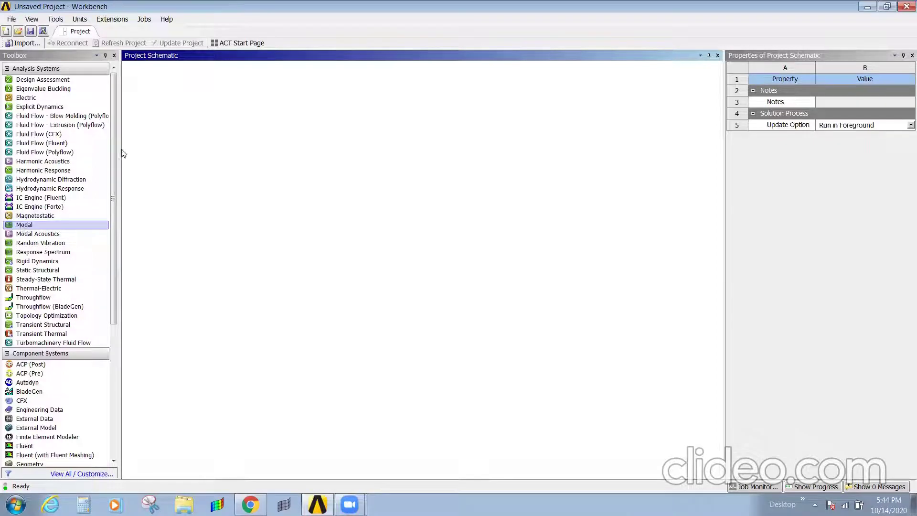
- Add a Modal system and a Harmonic Response system linked to its Model cell, sharing A2–A4
mouse_move(123, 154)
left_mouse_down()
mouse_move(200, 148)
mouse_move(219, 175)
left_mouse_up()
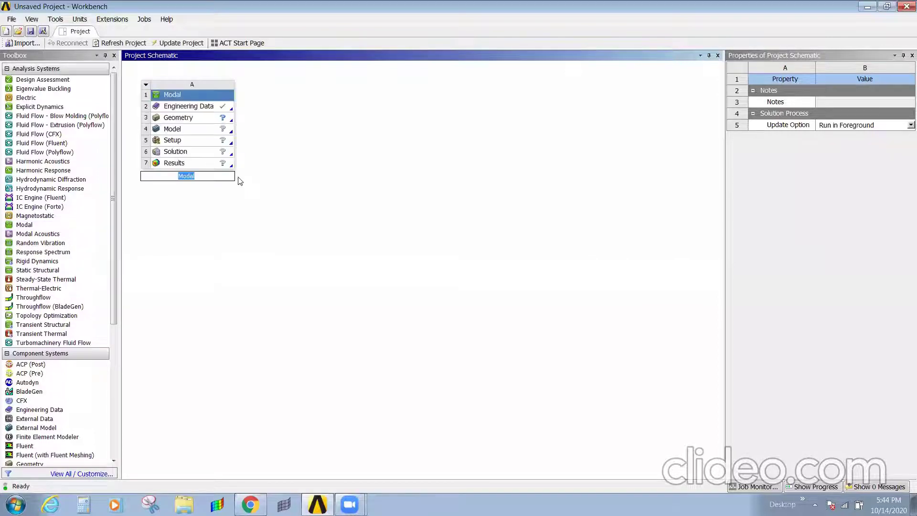
key("Return")
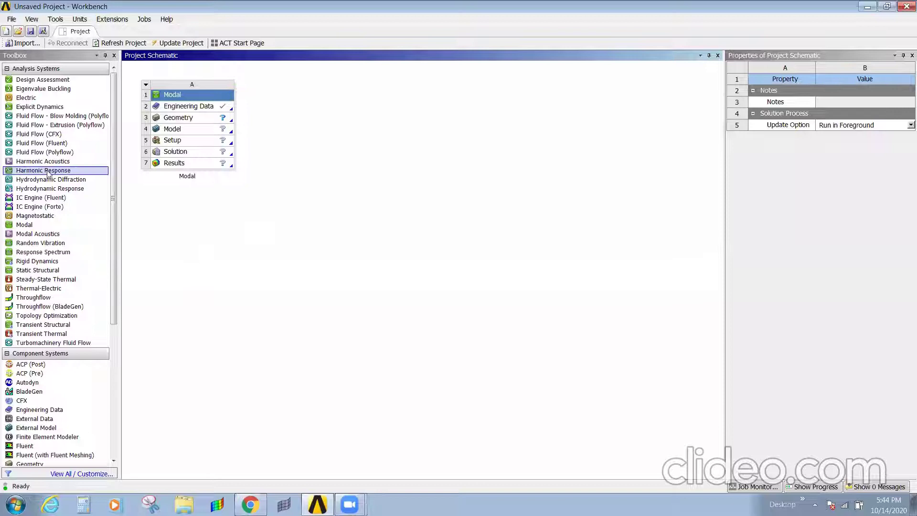
left_click_drag(42, 170, 222, 137)
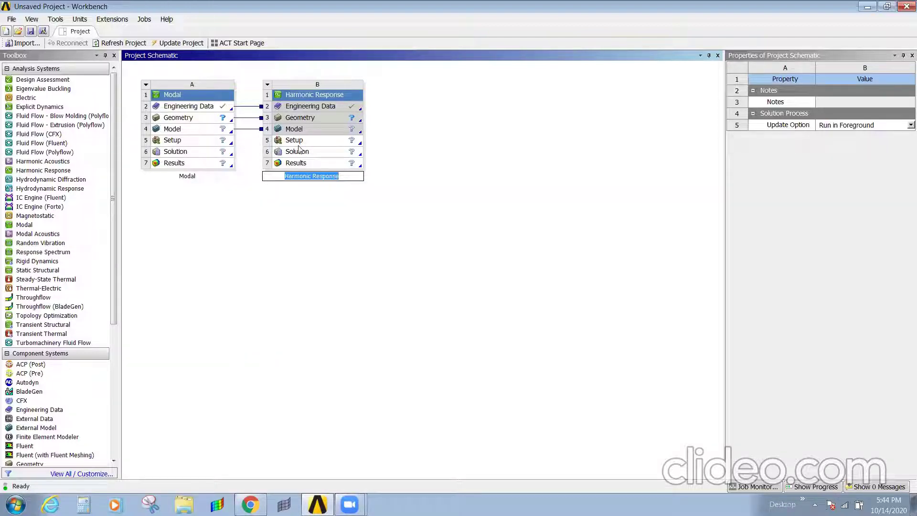
left_click(203, 118)
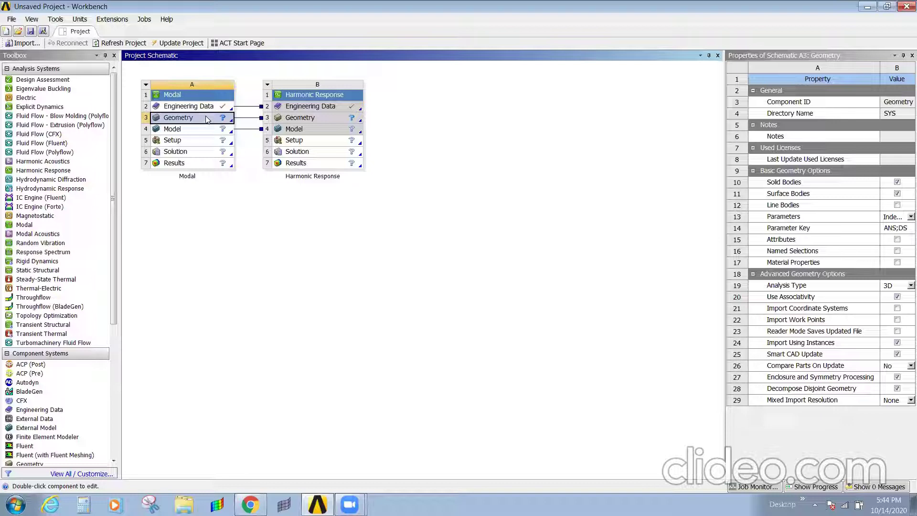
- Import Impeller.IGS into Geometry A3 and open Model A4 for editing in Mechanical
right_click(201, 119)
mouse_move(244, 145)
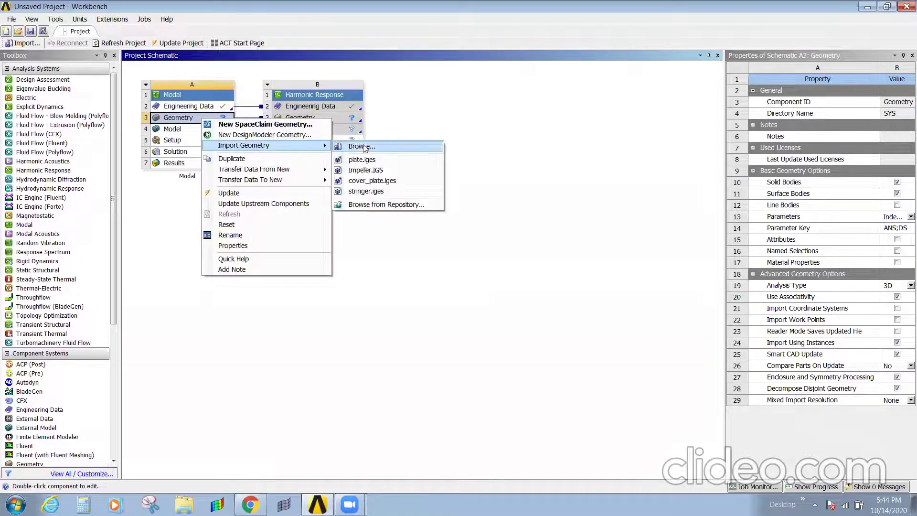
left_click(375, 171)
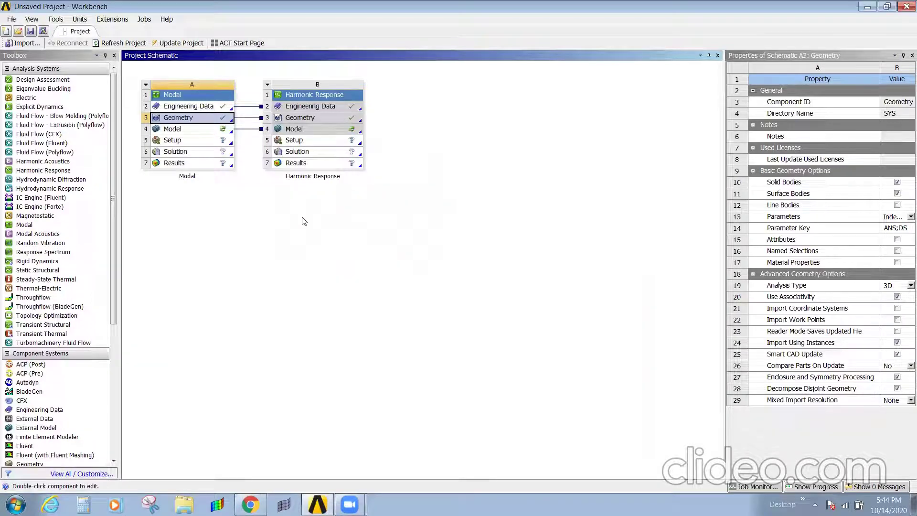
left_click(258, 211)
left_click(201, 133)
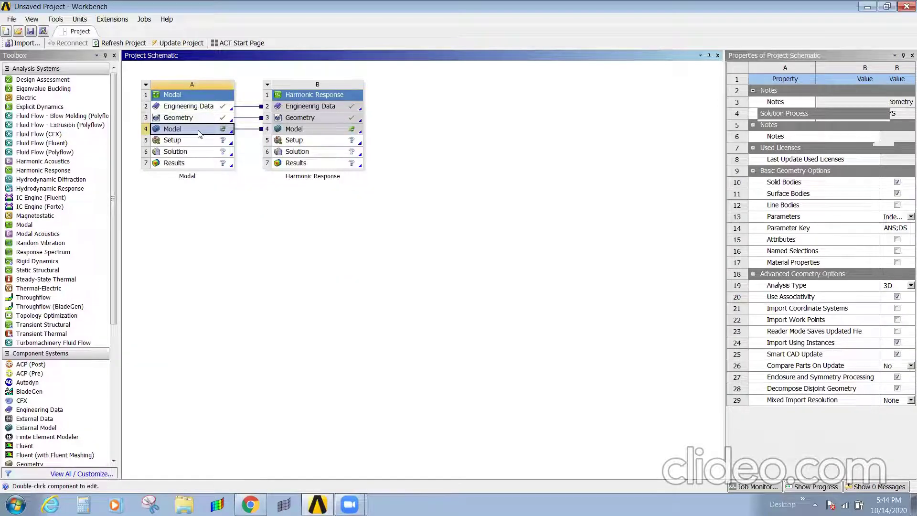
right_click(199, 134)
left_click(227, 140)
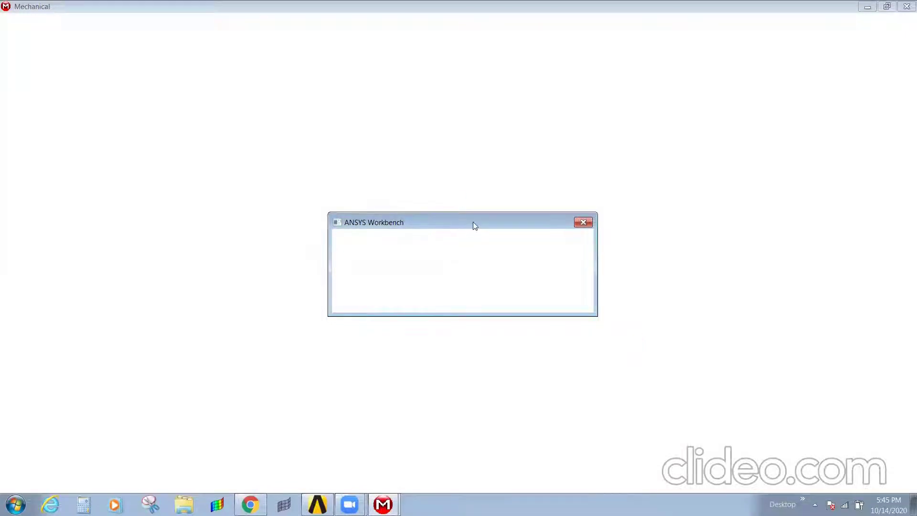
- Move the Workbench message box aside and switch to the loading Mechanical window
left_click_drag(497, 219, 541, 210)
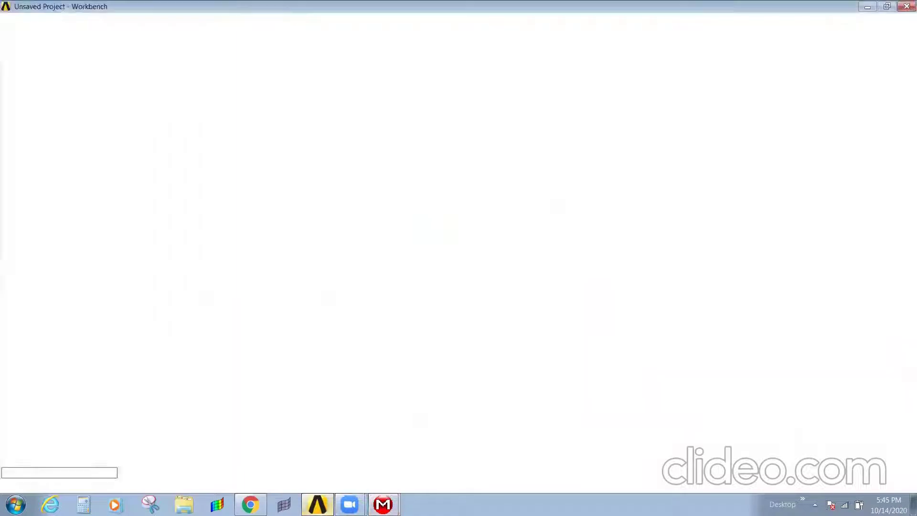
left_click(384, 293)
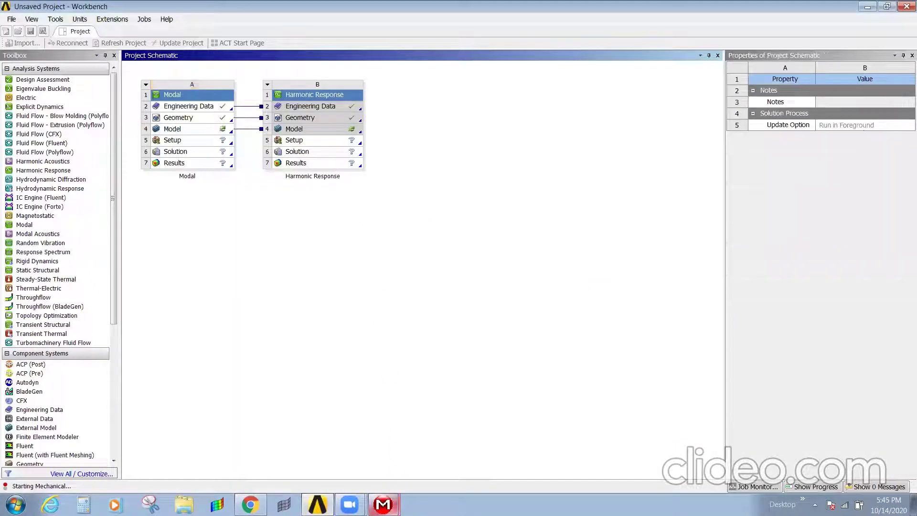
left_click(382, 470)
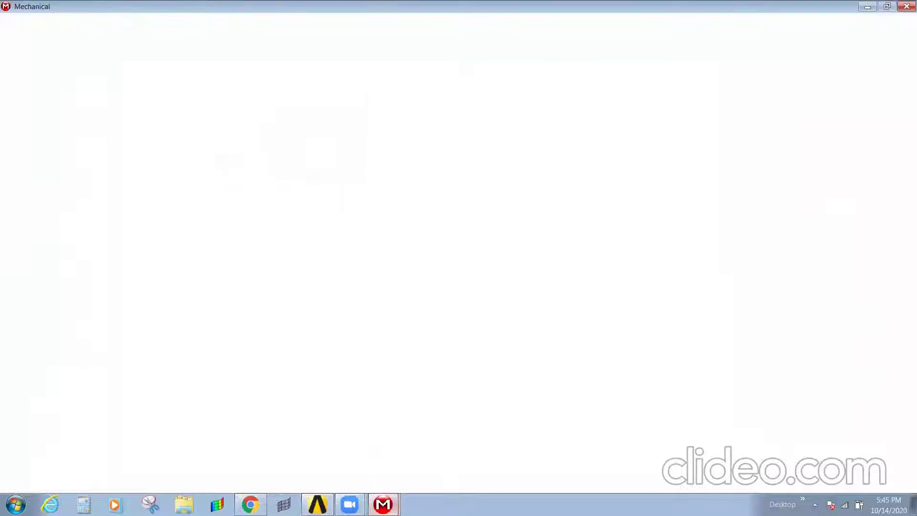
mouse_move(383, 505)
left_click(392, 478)
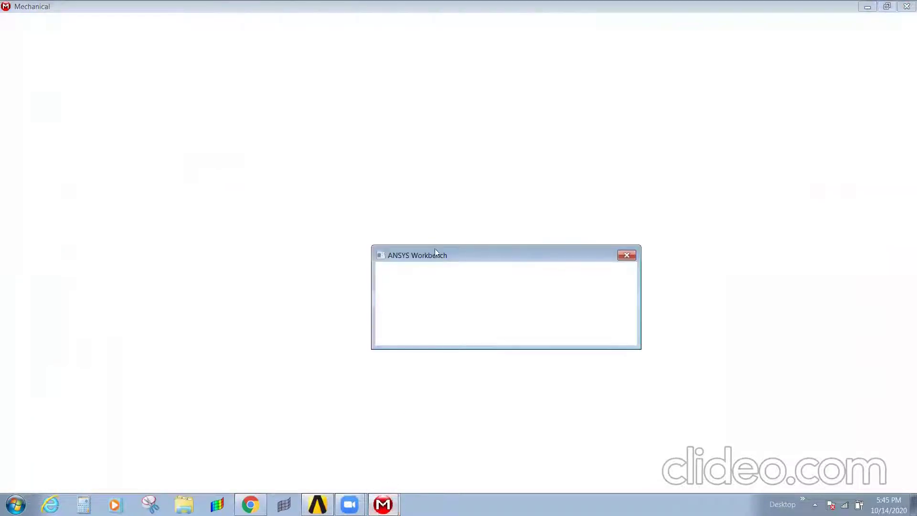
left_click_drag(433, 252, 379, 190)
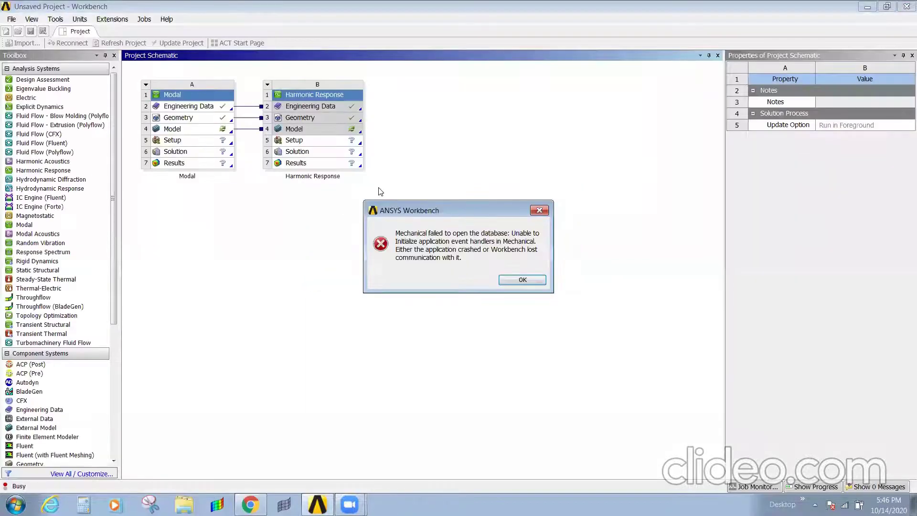
- Dismiss the launch error and start a new project without saving
left_click(534, 281)
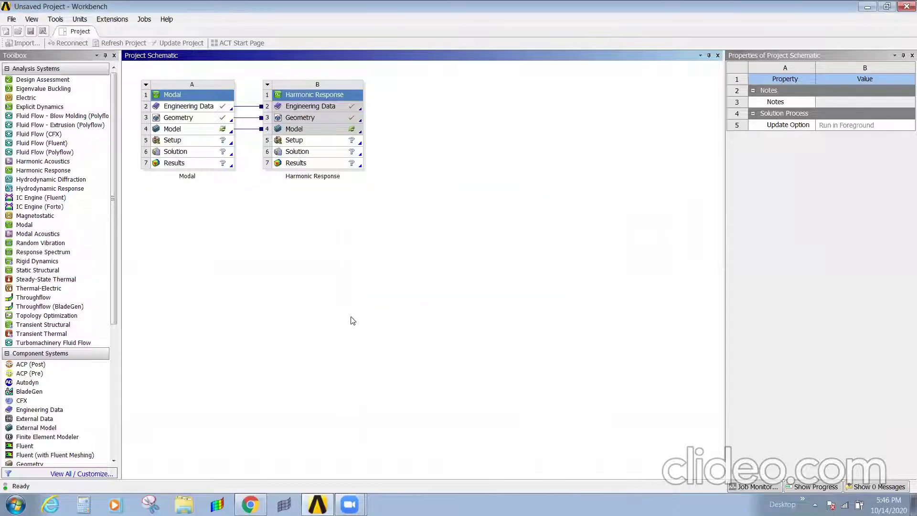
left_click(6, 33)
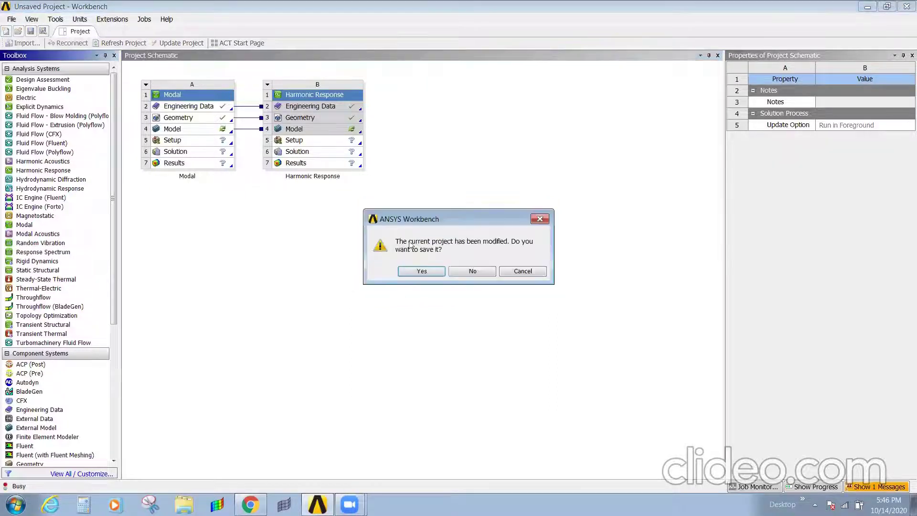
left_click(452, 271)
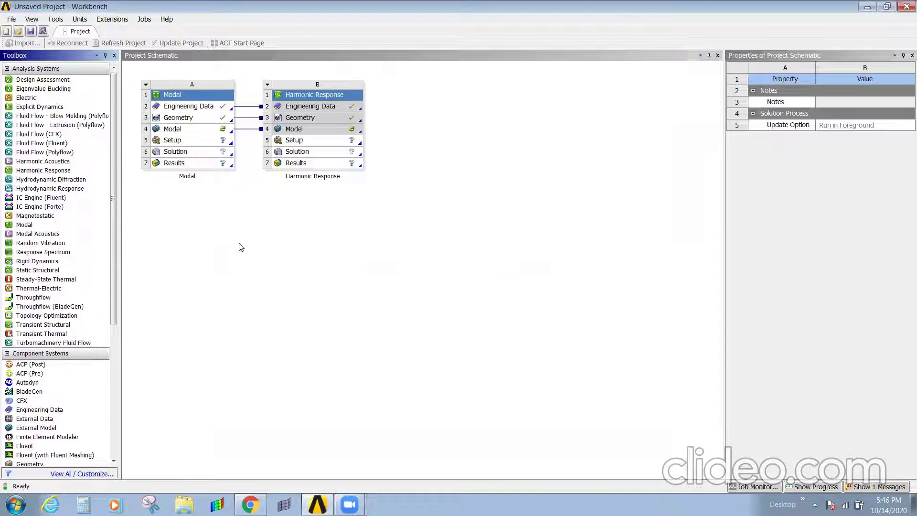
- Add a Modal system and a Harmonic Response system sharing its data, geometry and model
left_click_drag(24, 224, 184, 113)
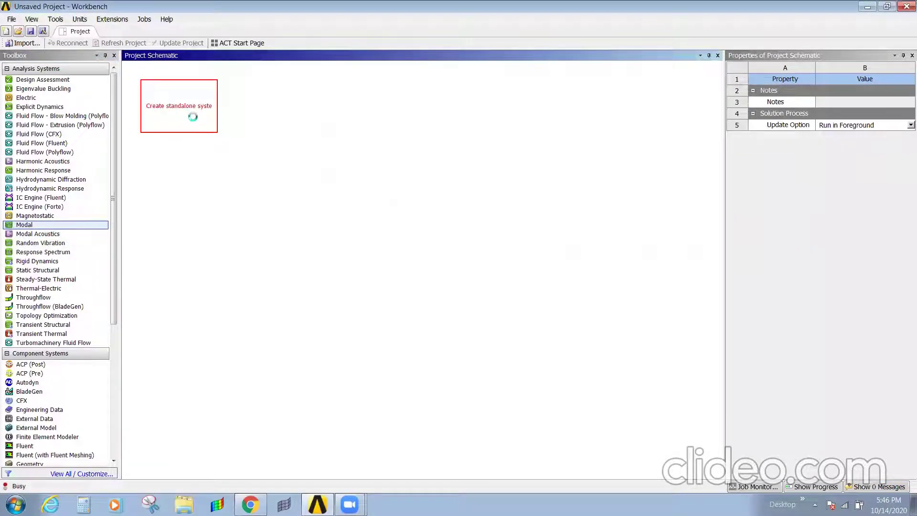
left_click_drag(41, 170, 221, 132)
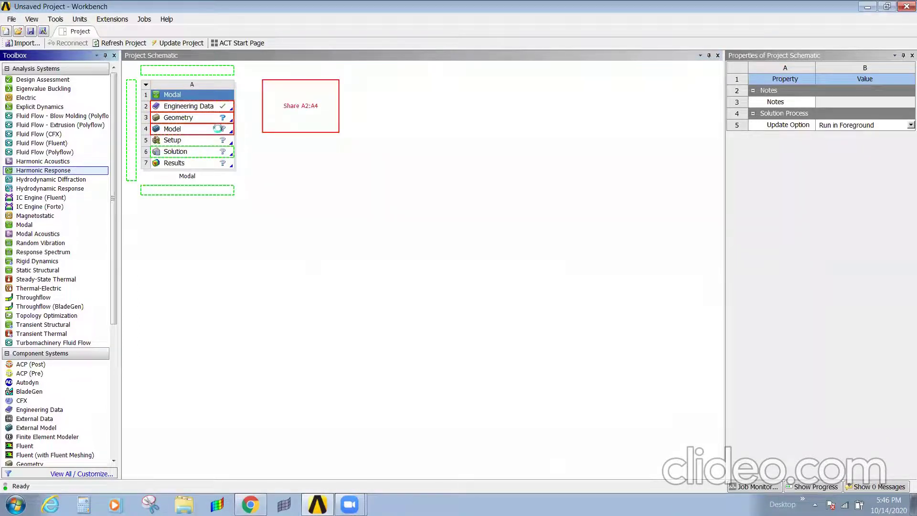
left_click_drag(221, 132, 219, 134)
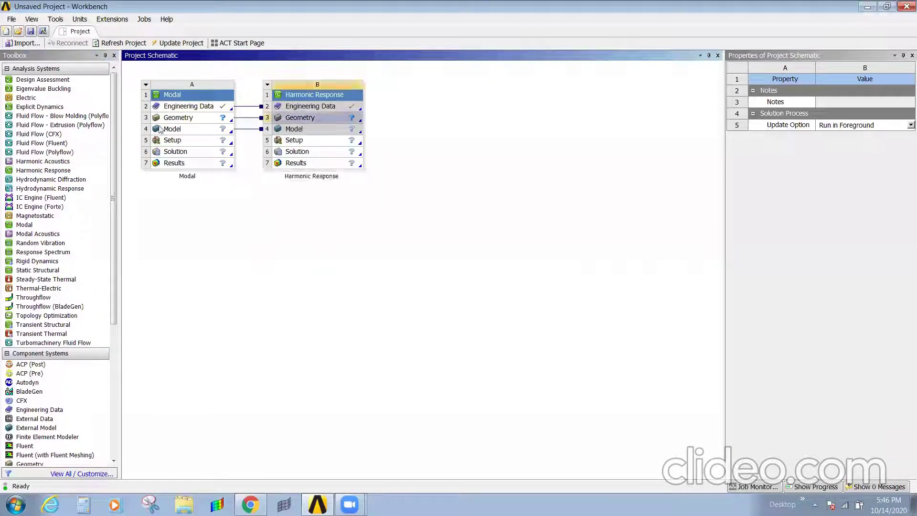
left_click(195, 120)
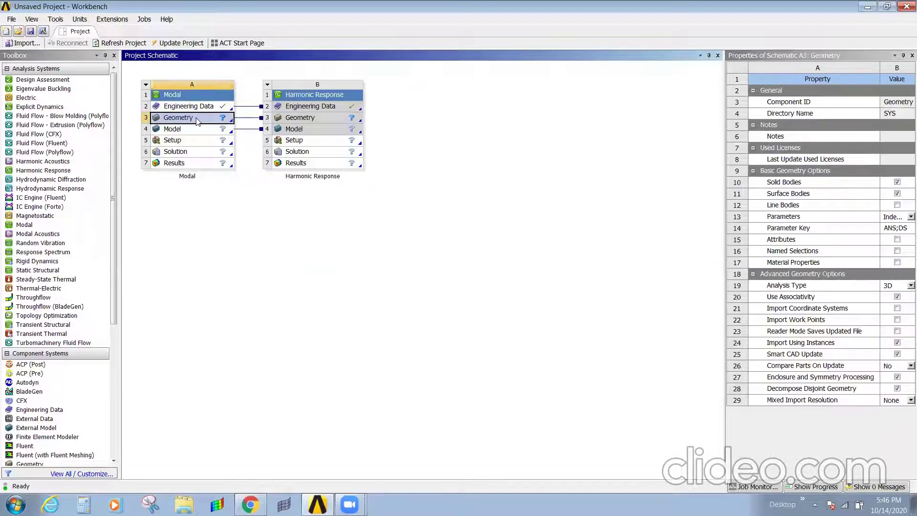
- Import Impeller.IGS into Geometry A3 of the Modal system
right_click(194, 120)
mouse_move(237, 145)
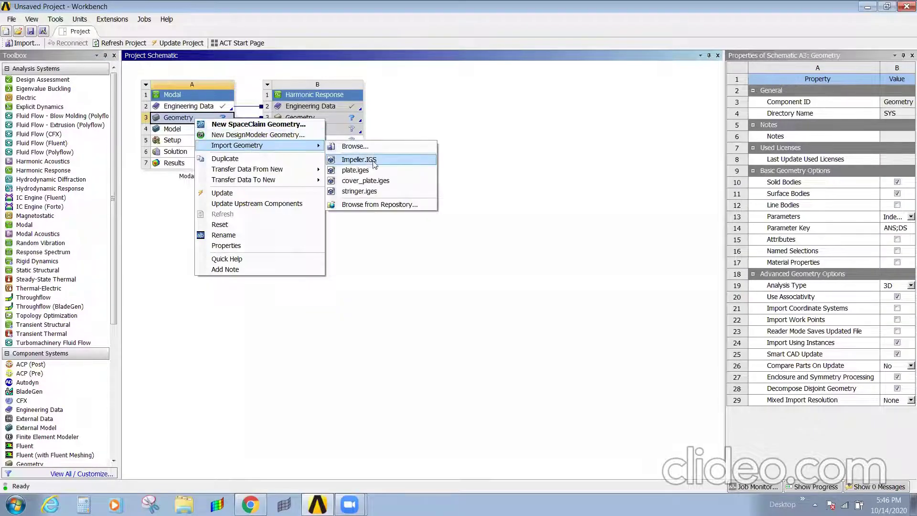
left_click(372, 163)
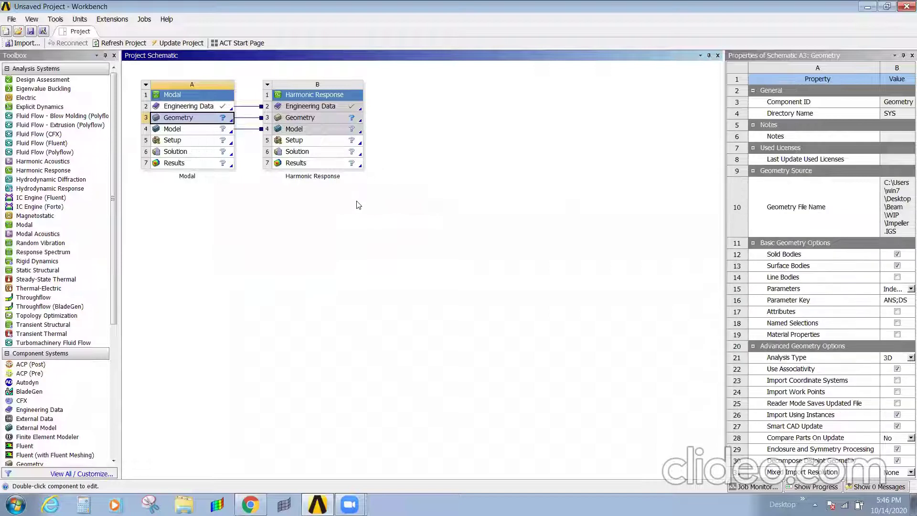
left_click(206, 128)
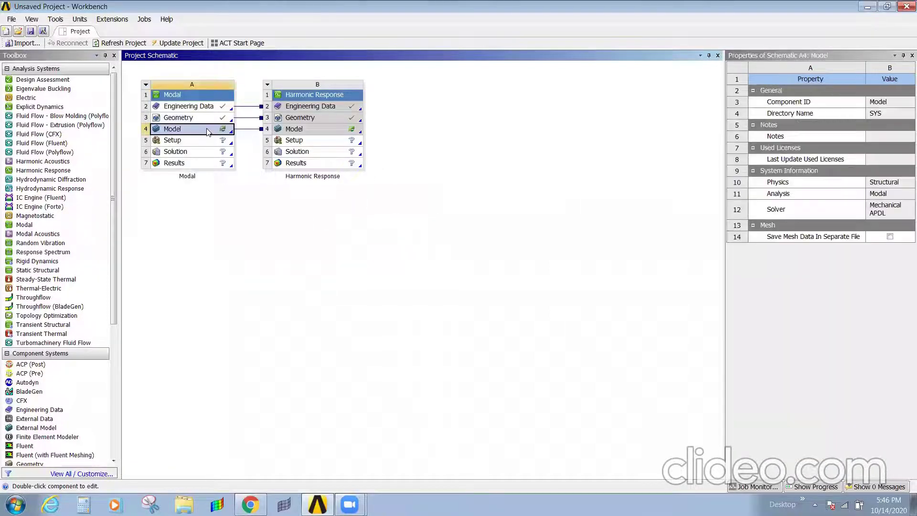
right_click(207, 128)
- Edit Model A4 so Mechanical opens the impeller with Modal and Harmonic Response branches
left_click(232, 136)
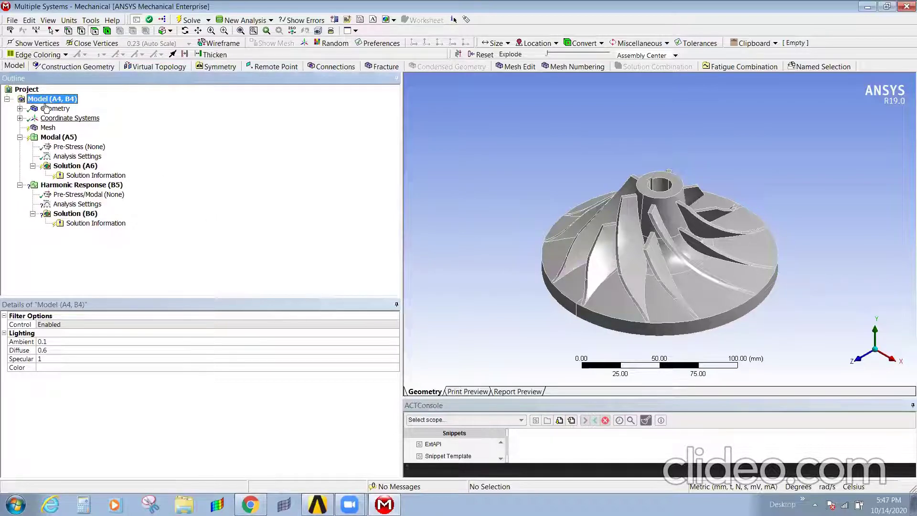
- Add an Automatic mesh Method scoped to the single impeller body
left_click(19, 108)
left_click(61, 120)
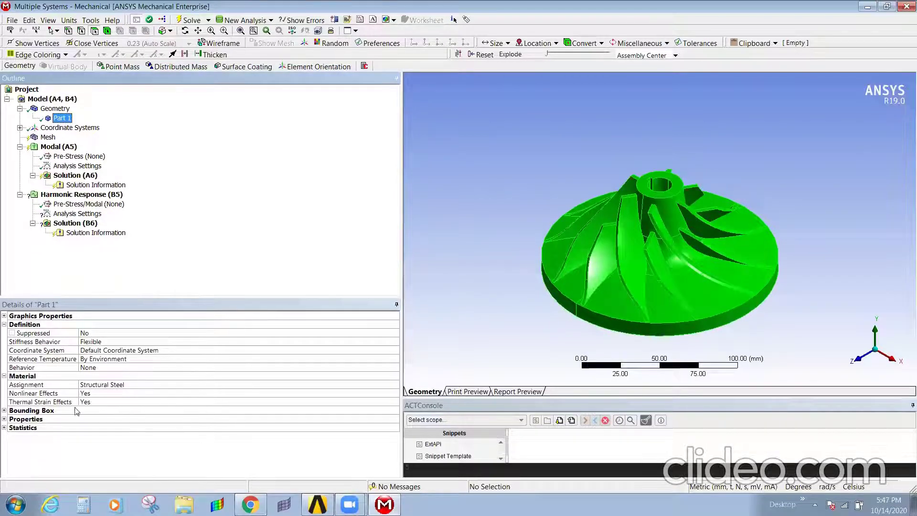
right_click(47, 137)
mouse_move(107, 148)
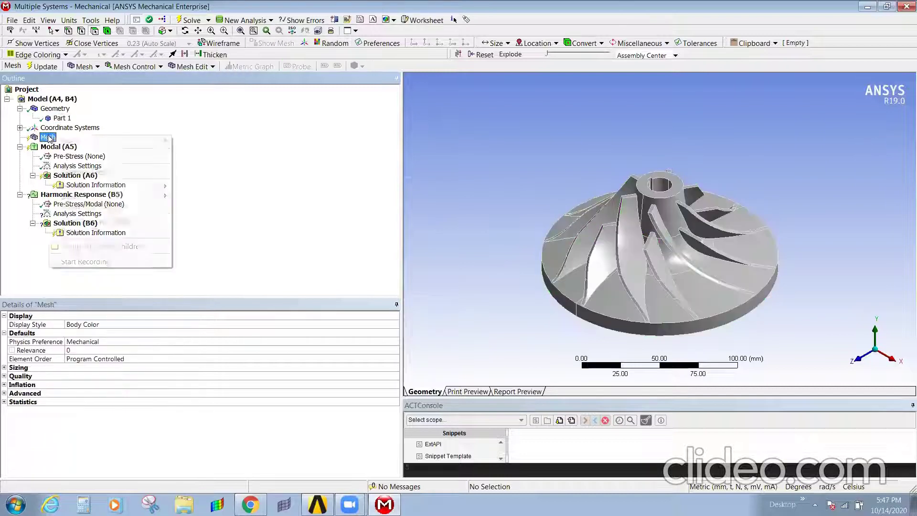
left_click(191, 142)
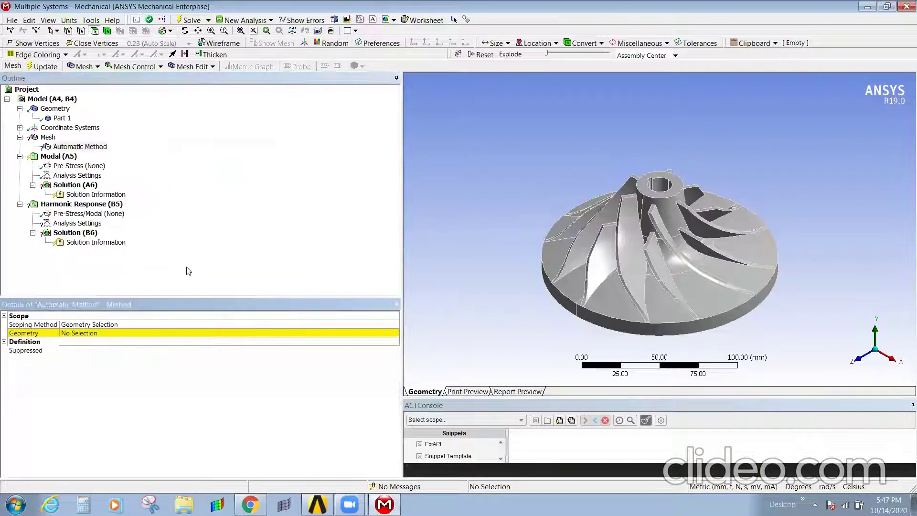
left_click(116, 334)
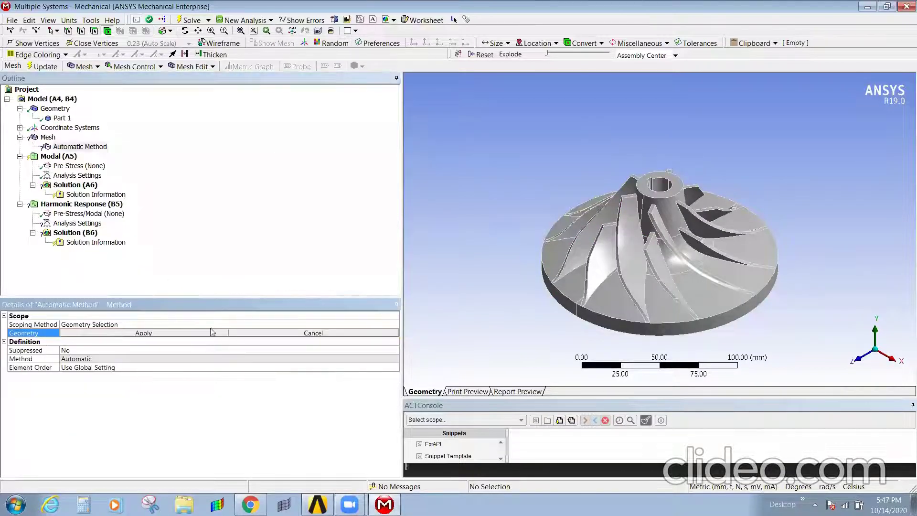
left_click(663, 280)
left_click(183, 338)
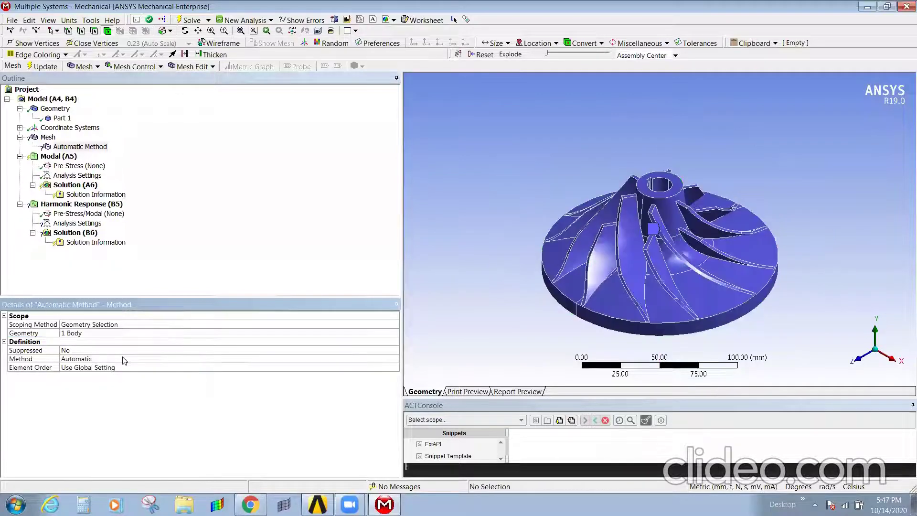
left_click(126, 240)
- Set mesh Relevance Center and Span Angle Center to Fine with a 2 mm element size
left_click(47, 138)
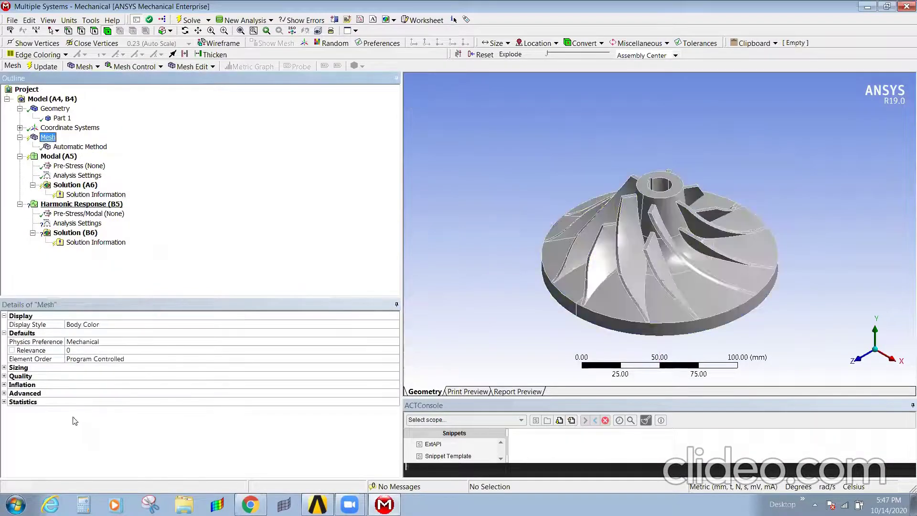
left_click(4, 368)
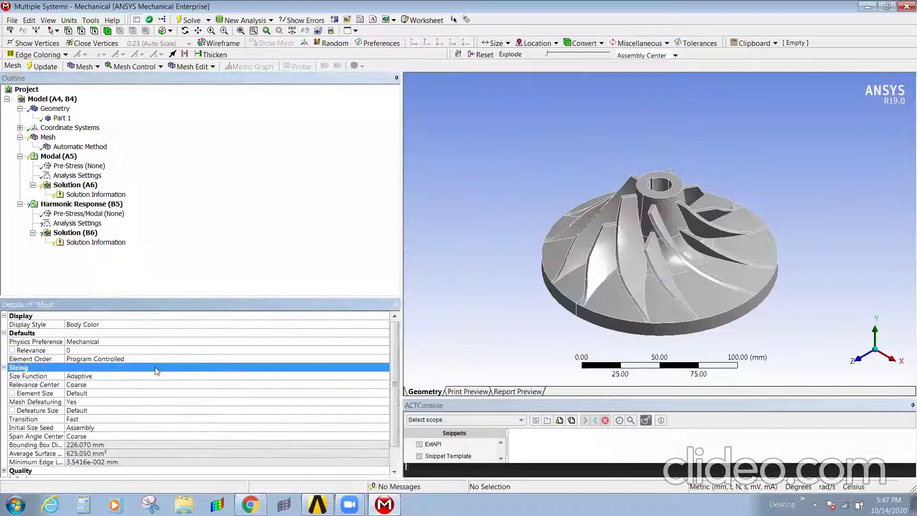
left_click(157, 385)
left_click(386, 384)
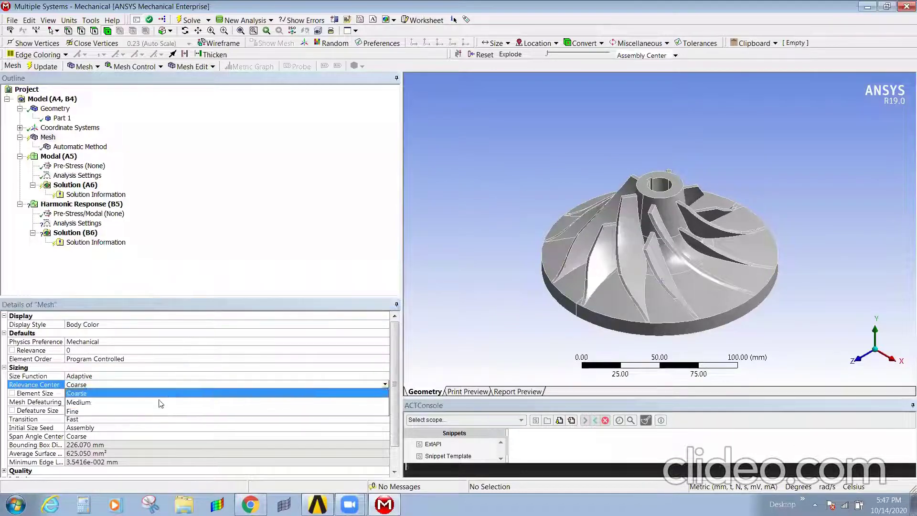
left_click(134, 410)
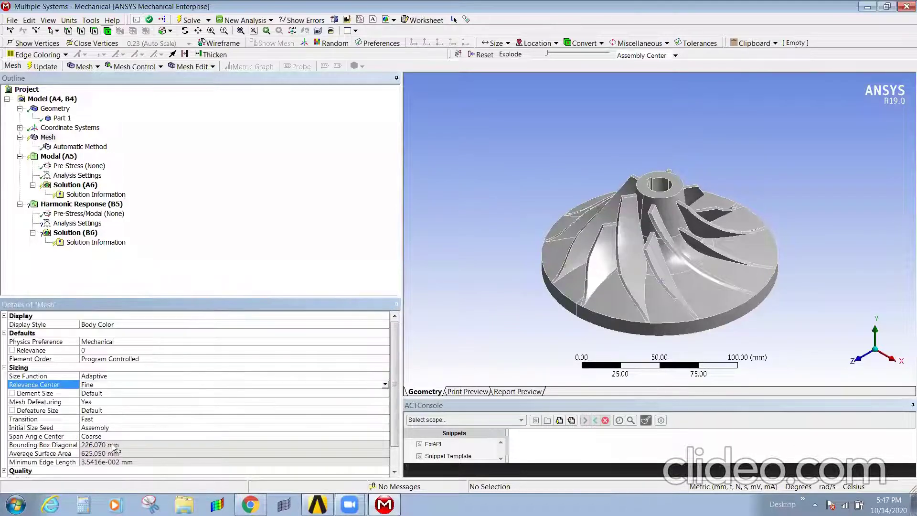
left_click(196, 432)
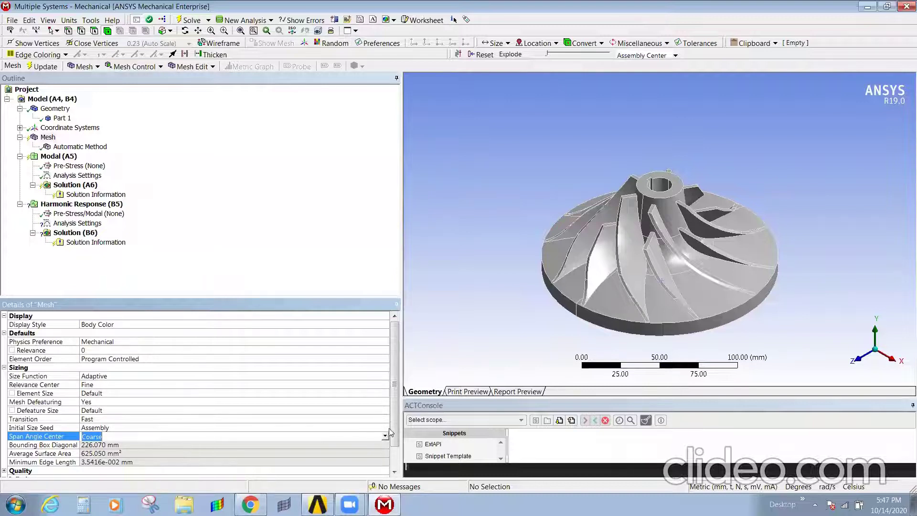
left_click(385, 436)
left_click(334, 461)
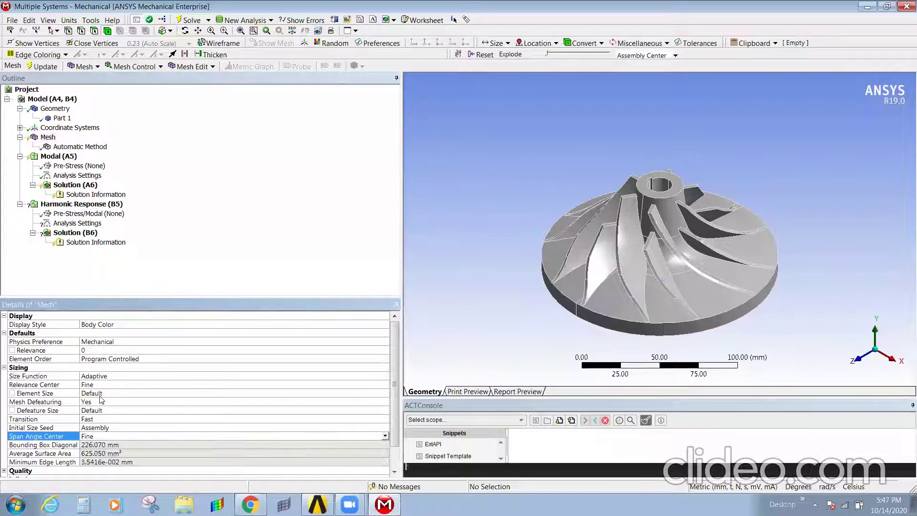
left_click(106, 393)
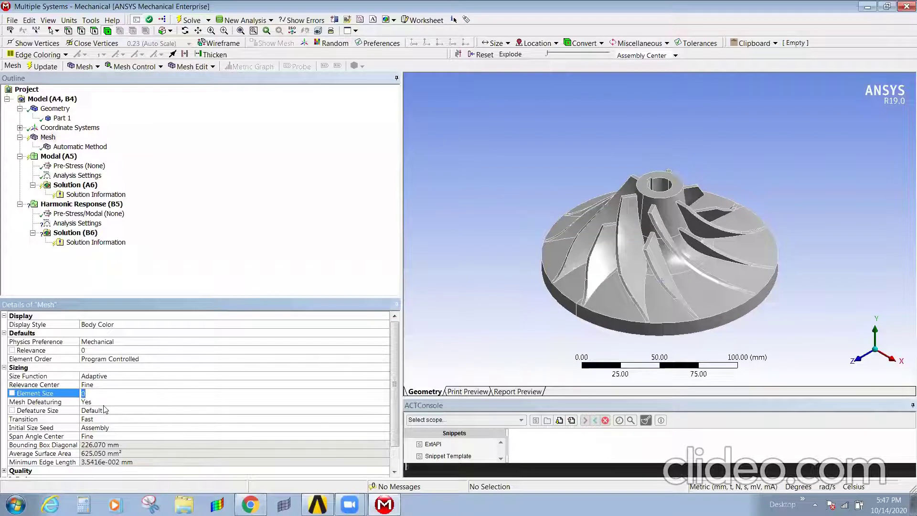
type("2")
key("Return")
left_click(48, 138)
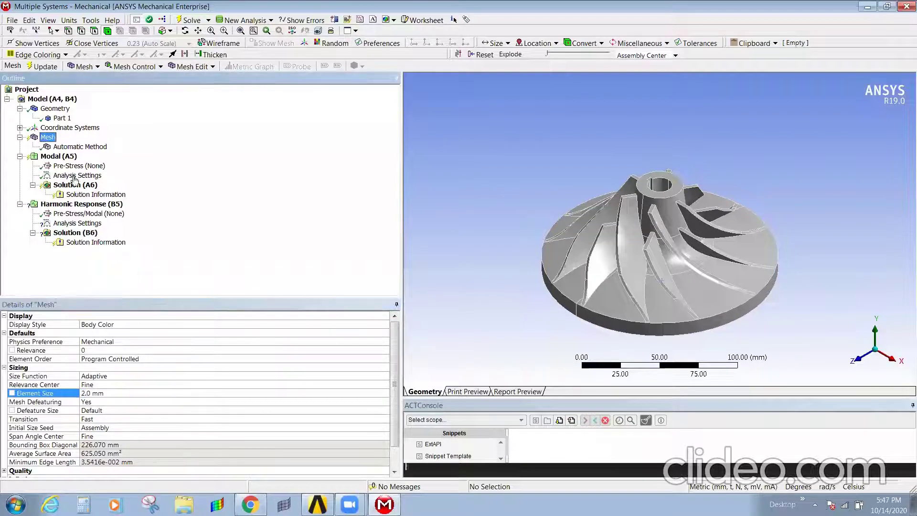
right_click(48, 139)
- Generate the impeller mesh and orbit to inspect the blades and back disc
left_click(153, 173)
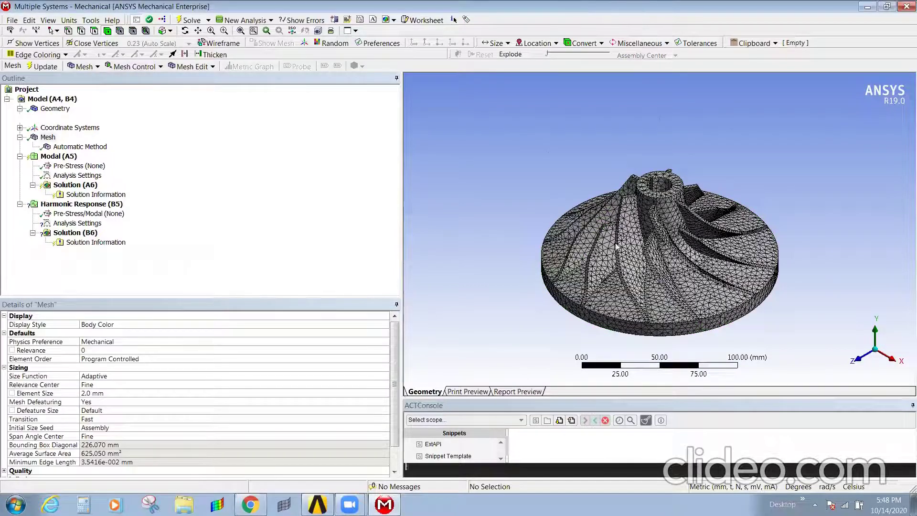
middle_click_drag(616, 246, 714, 287)
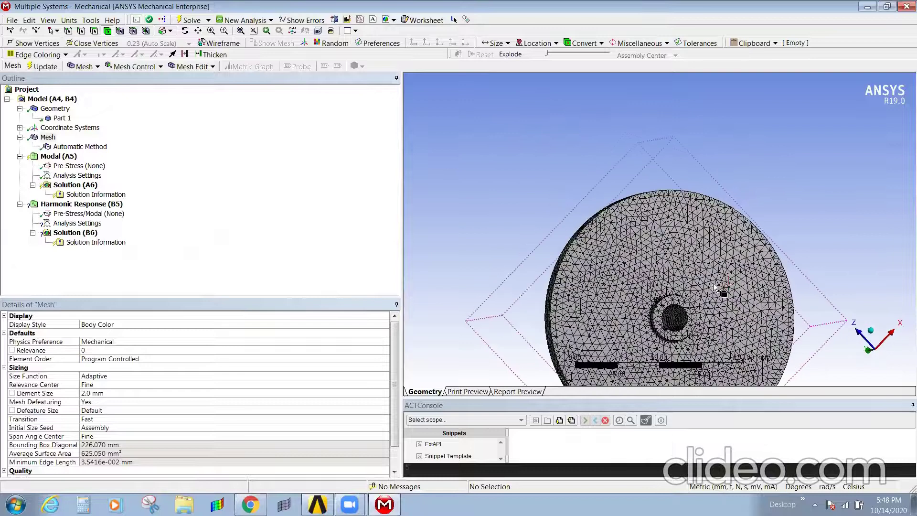
mouse_move(722, 287)
middle_mouse_down()
mouse_move(578, 200)
mouse_move(683, 240)
mouse_move(621, 229)
middle_mouse_up()
- Insert a Fixed Support on the Modal analysis applied to the six hub bore faces
right_click(50, 156)
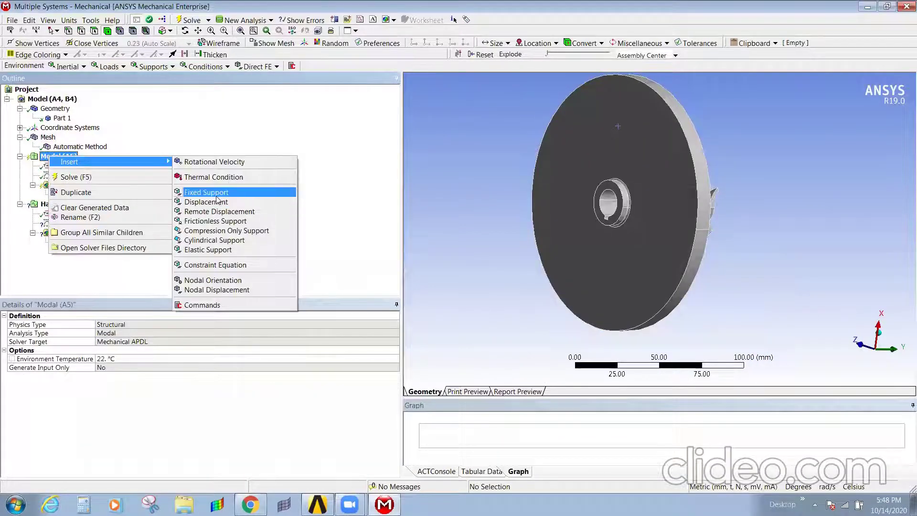
left_click(219, 193)
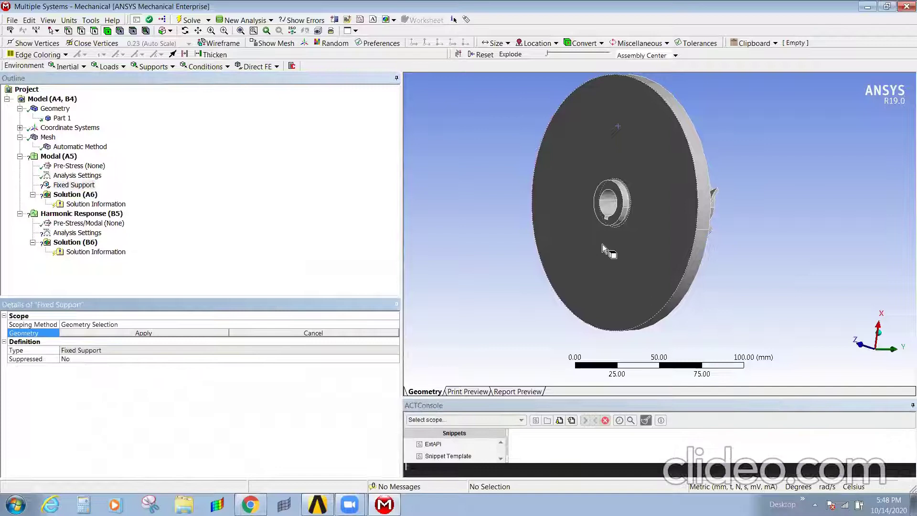
middle_click_drag(602, 245, 616, 253)
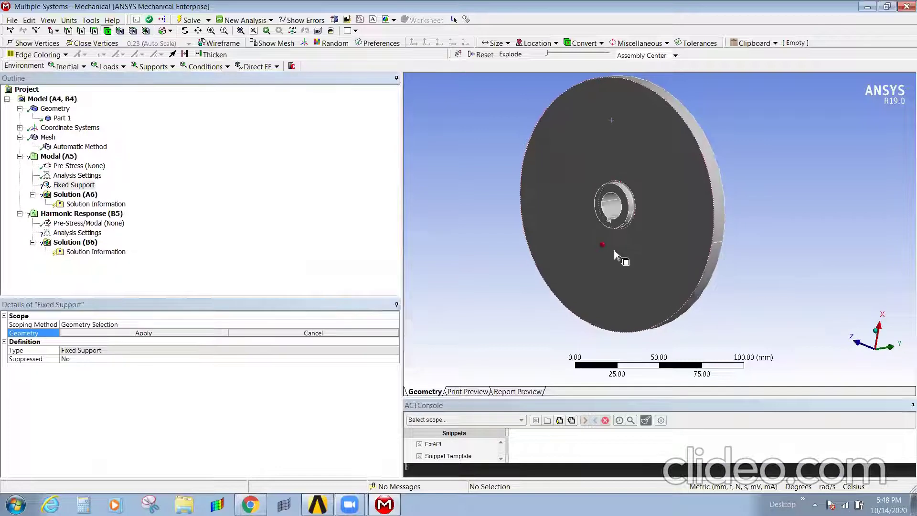
left_click(613, 210)
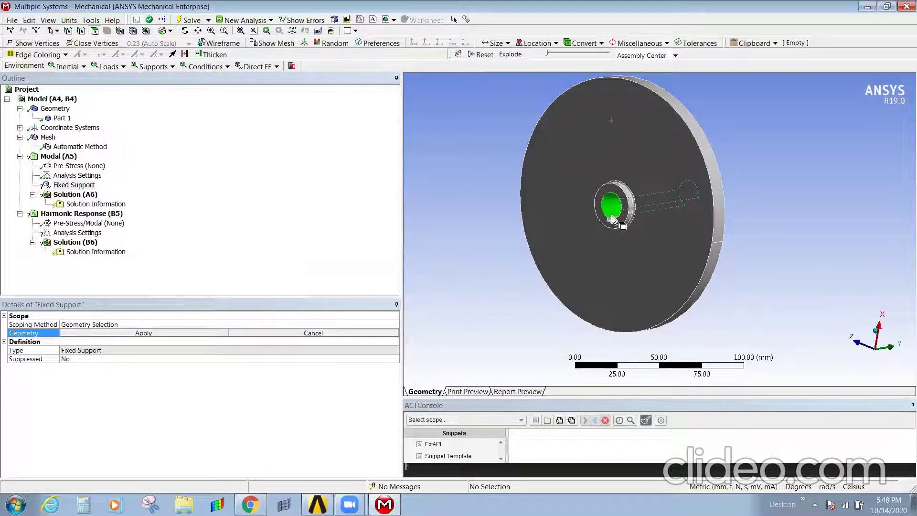
left_click(616, 220, "ctrl")
middle_click_drag(616, 219, 607, 220)
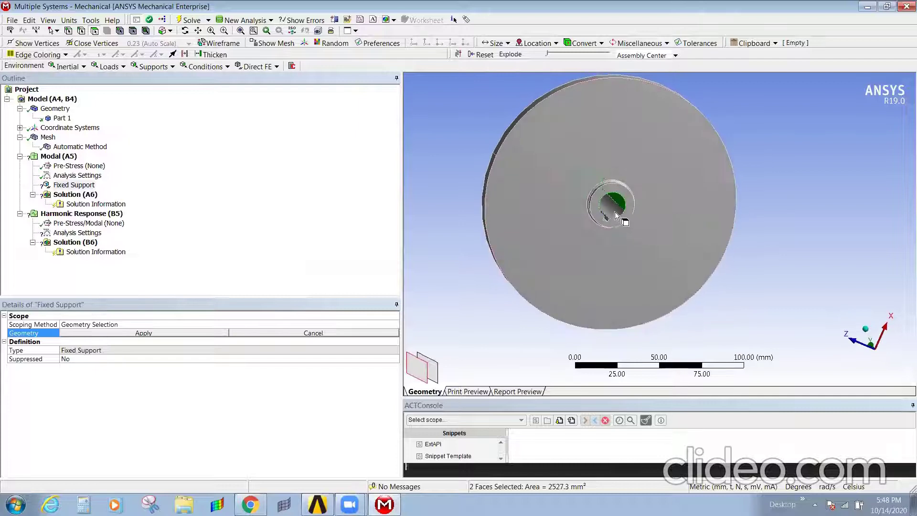
left_click(608, 221, "ctrl")
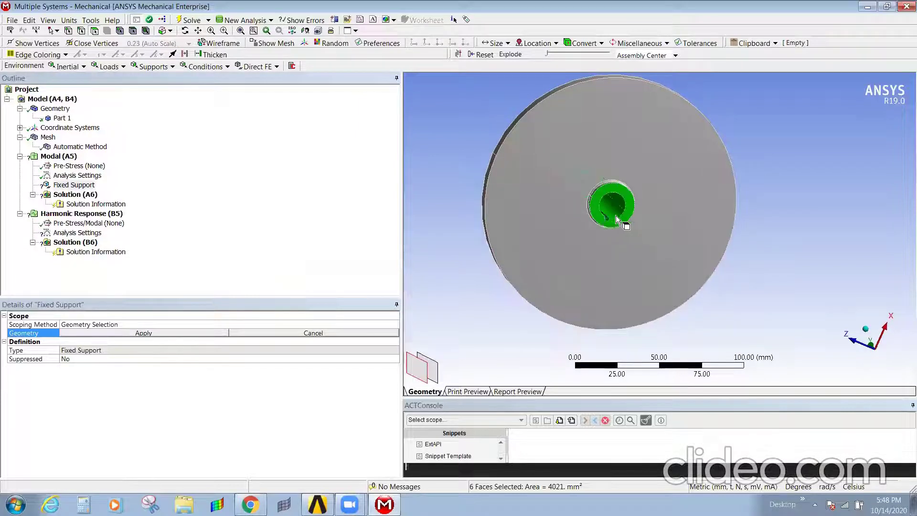
mouse_move(609, 222)
middle_mouse_down()
mouse_move(589, 216)
mouse_move(612, 224)
middle_mouse_up()
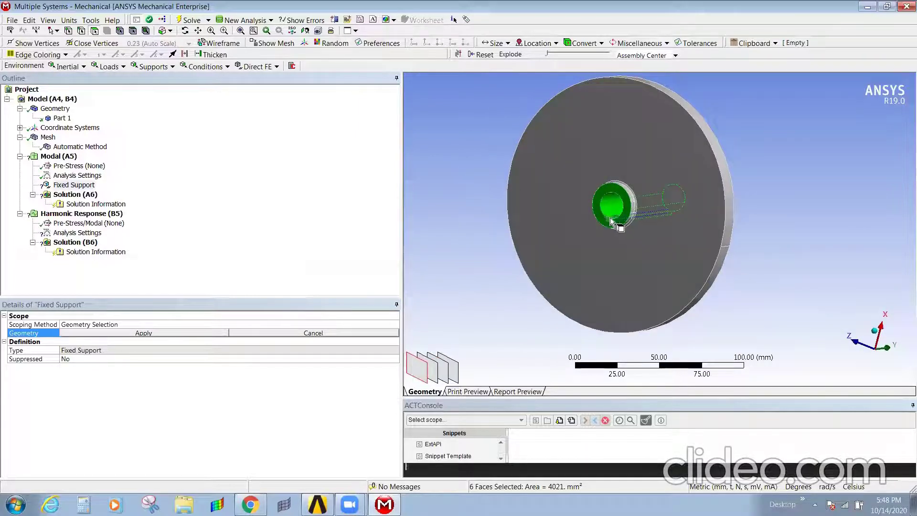
scroll(612, 224, "up", 3)
scroll(557, 214, "down", 1)
scroll(564, 217, "down", 1)
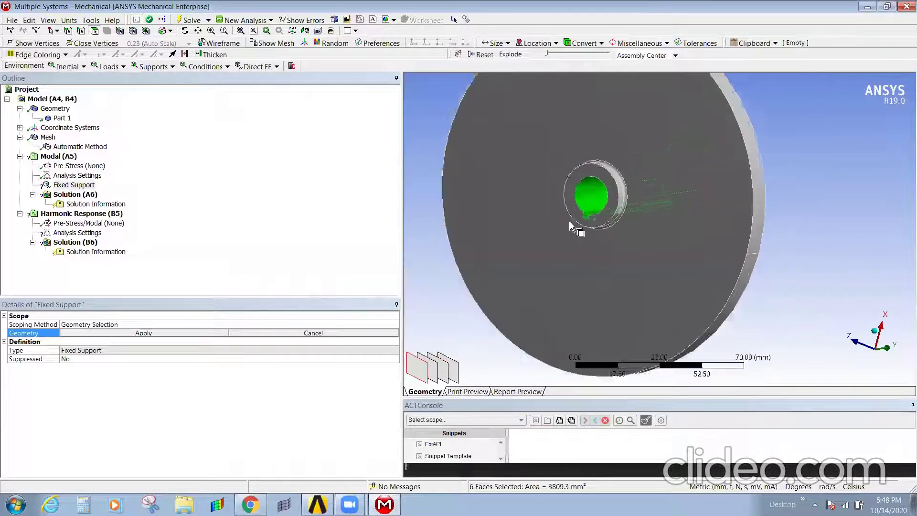
scroll(569, 222, "down", 1)
left_click(131, 332)
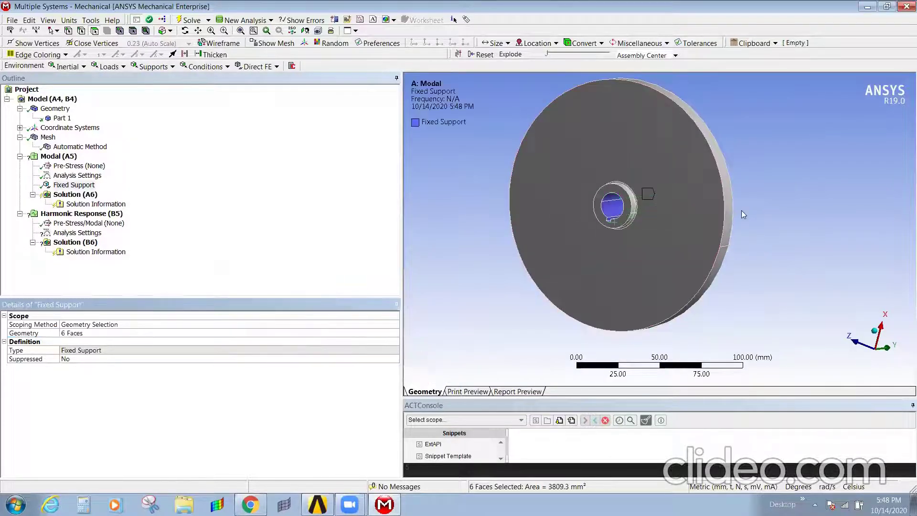
middle_click_drag(741, 211, 628, 205)
- Set the Modal analysis Max Modes to Find to 8
left_click(77, 175)
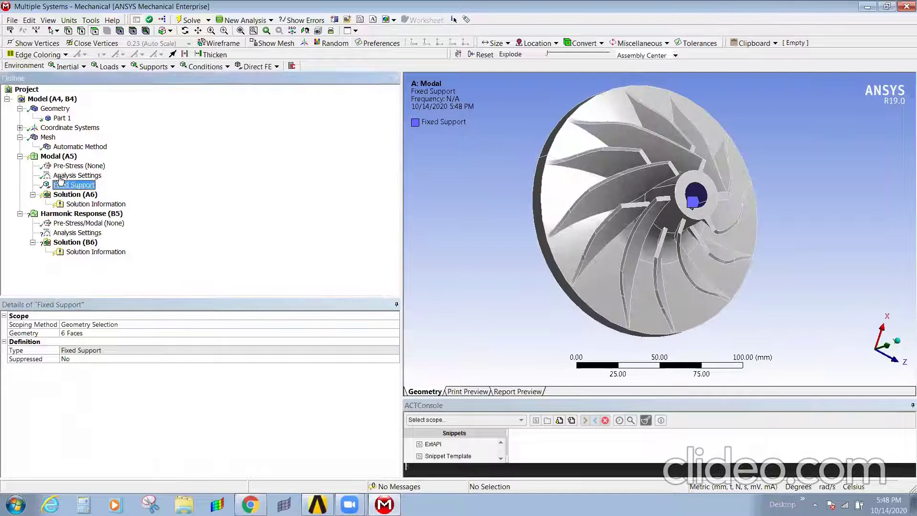
left_click(106, 326)
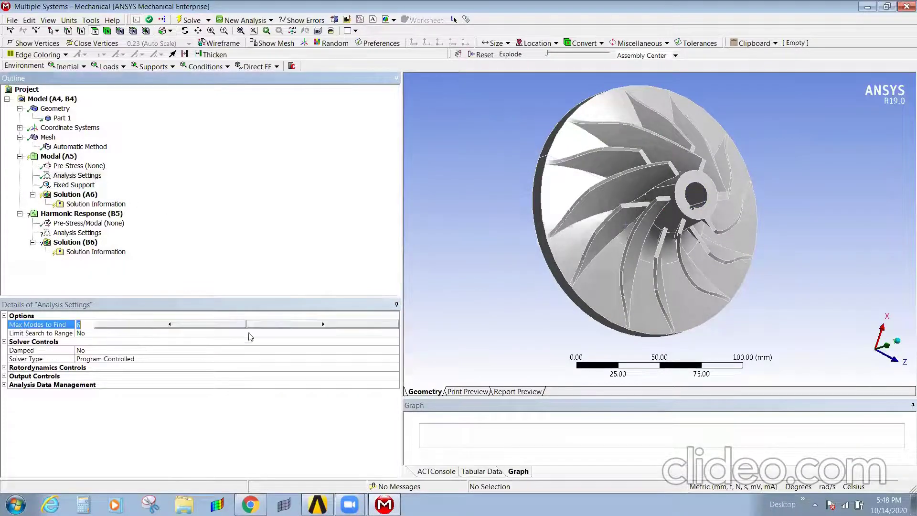
key("BackSpace")
type("8")
left_click(110, 186)
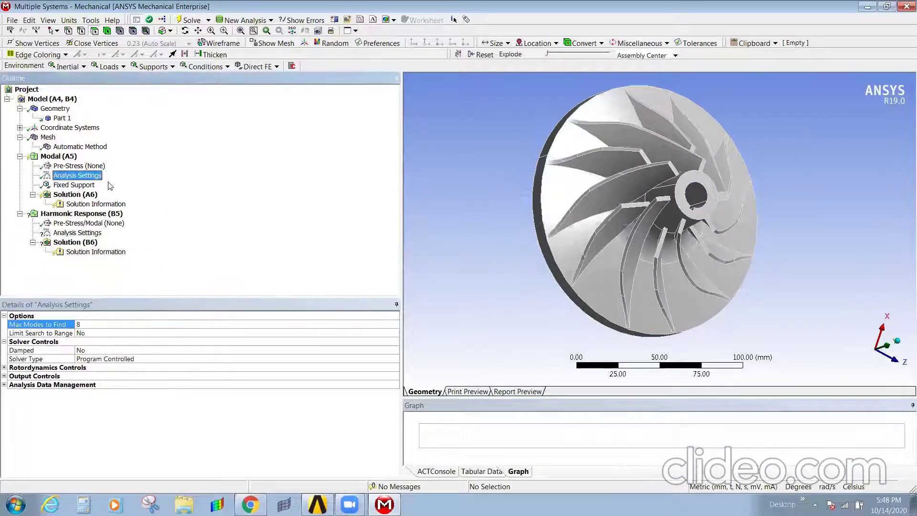
left_click(57, 156)
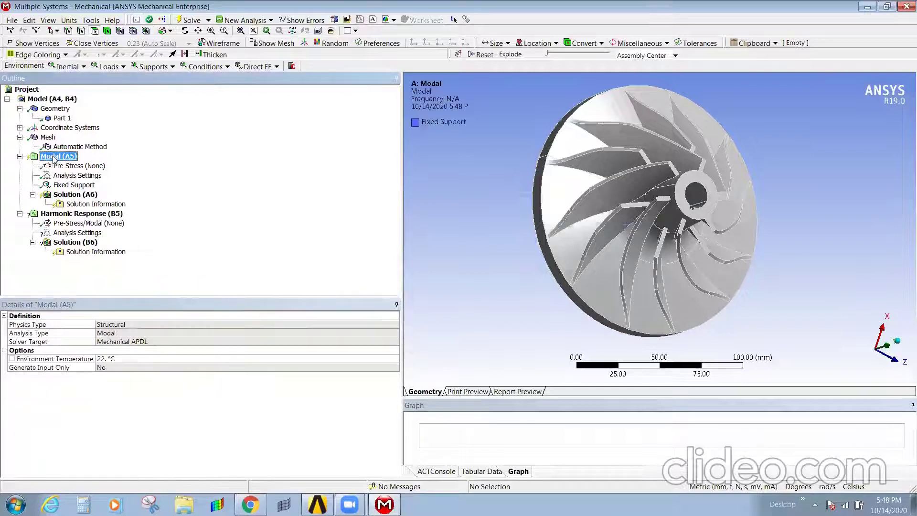
right_click(57, 158)
key("Escape")
- Add a Total Deformation result to Solution (A6) and solve the modal analysis
left_click(66, 196)
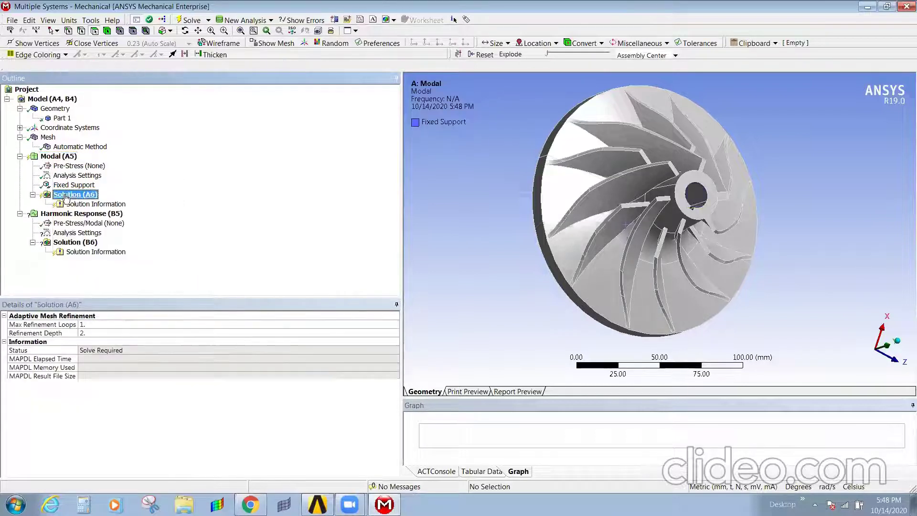
right_click(66, 196)
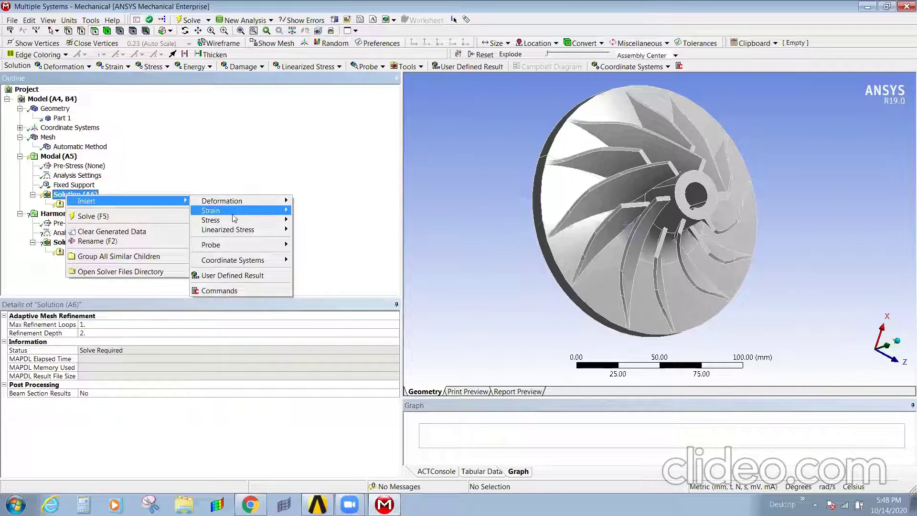
left_click(325, 199)
left_click(78, 185)
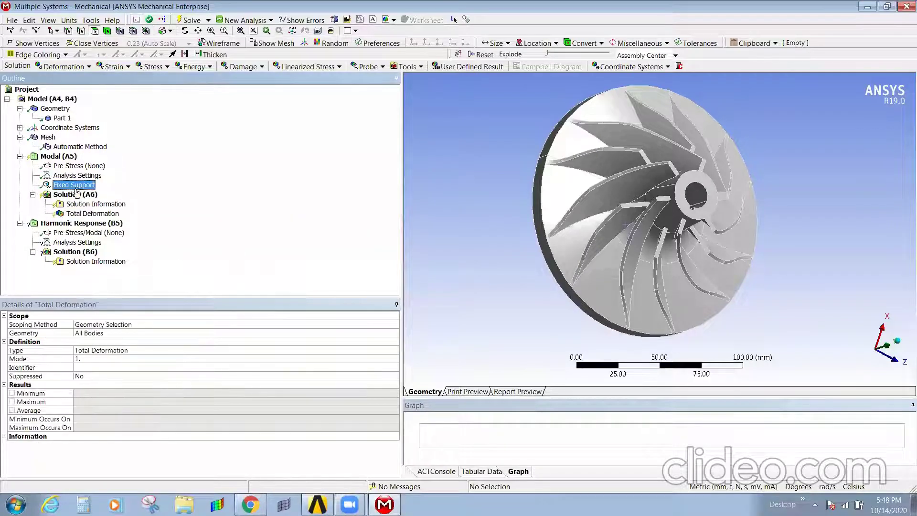
left_click(80, 194)
right_click(81, 194)
left_click(121, 217)
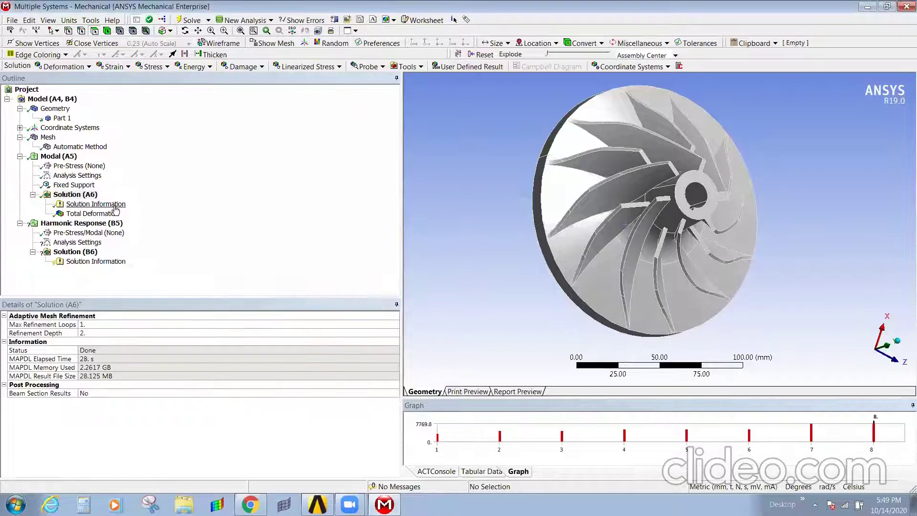
- Create and evaluate mode shape results for all eight modes from the frequency graph
right_click(468, 431)
left_click(475, 435)
right_click(476, 435)
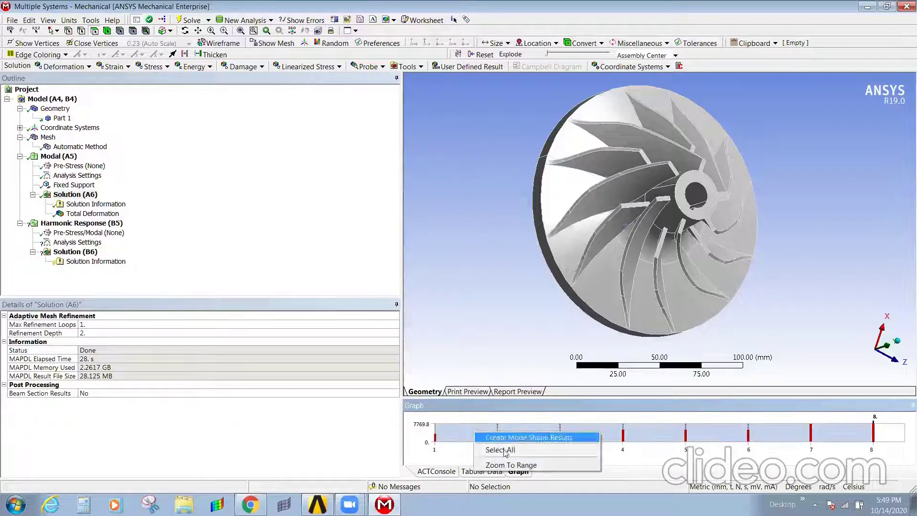
left_click(520, 437)
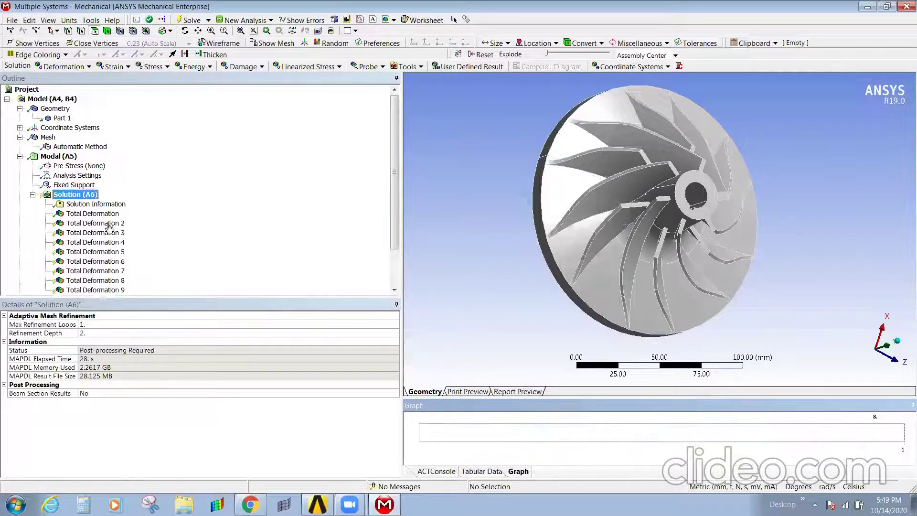
right_click(107, 223)
left_click(143, 340)
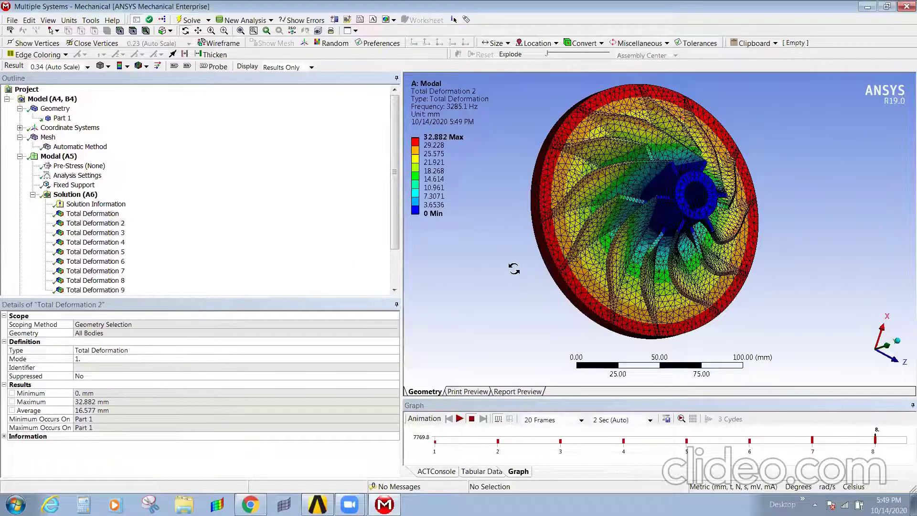
- Animate and rotate the Total Deformation 2 mode shape, then select Solution (A6)
left_click(82, 226)
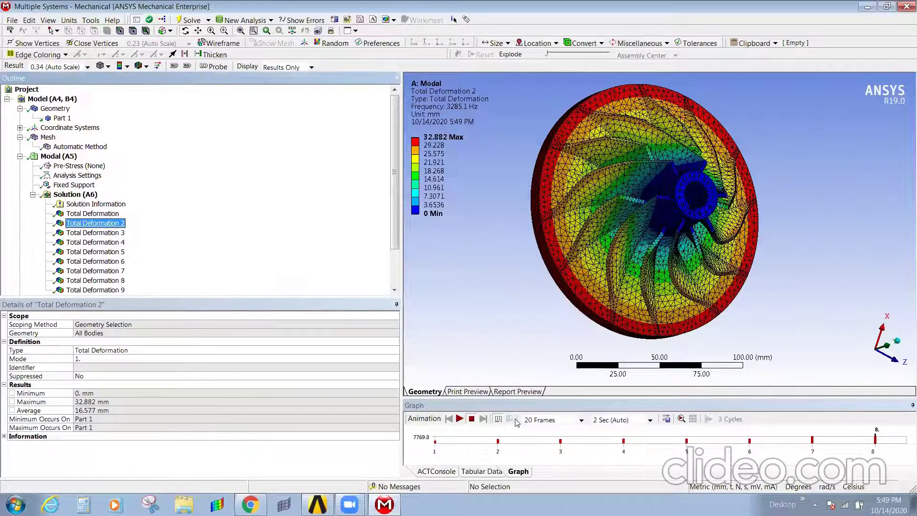
left_click(461, 419)
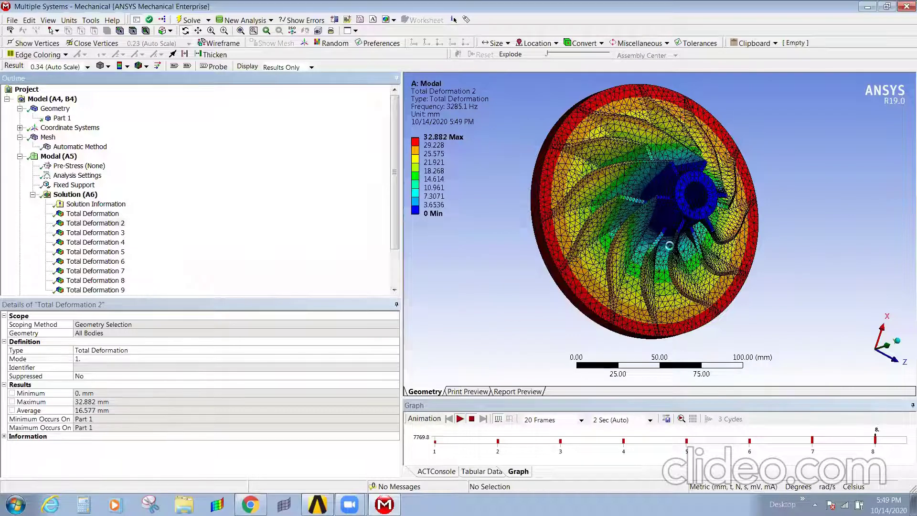
mouse_move(684, 207)
left_mouse_down()
mouse_move(705, 232)
mouse_move(684, 250)
left_mouse_up()
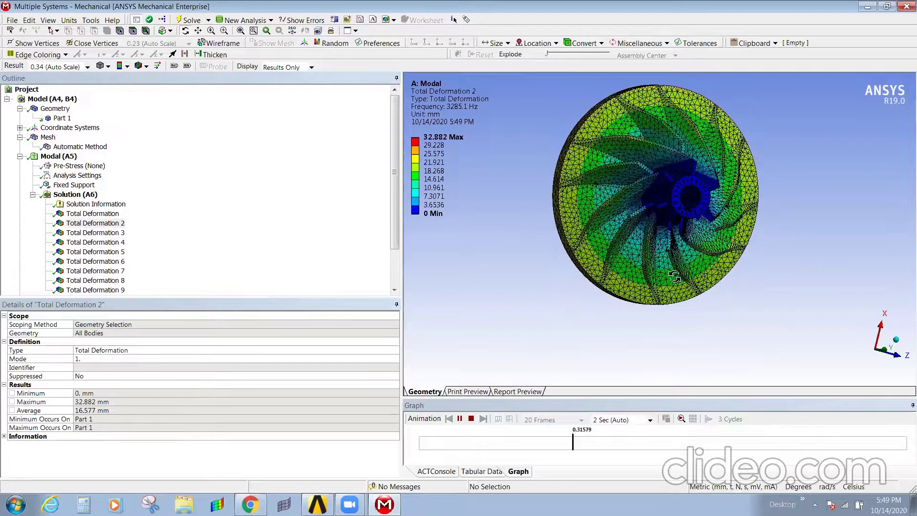
left_click(248, 247)
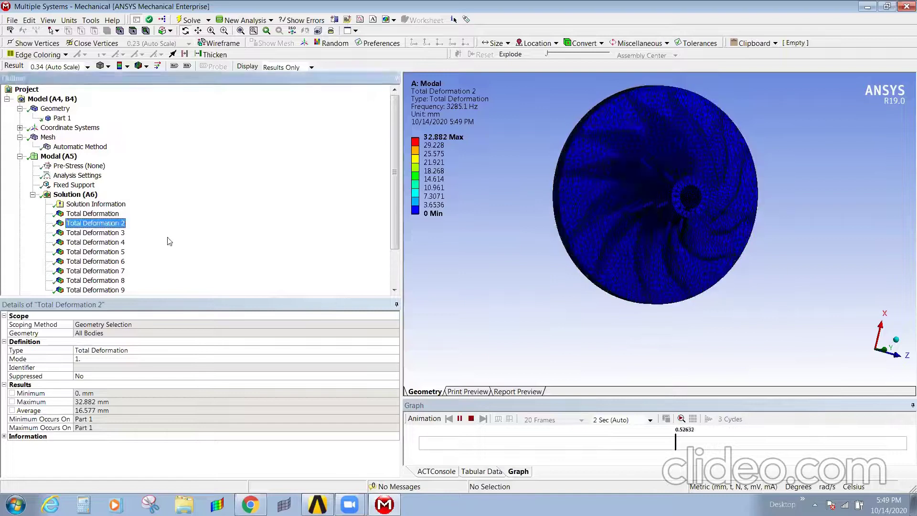
scroll(170, 247, "down", 2)
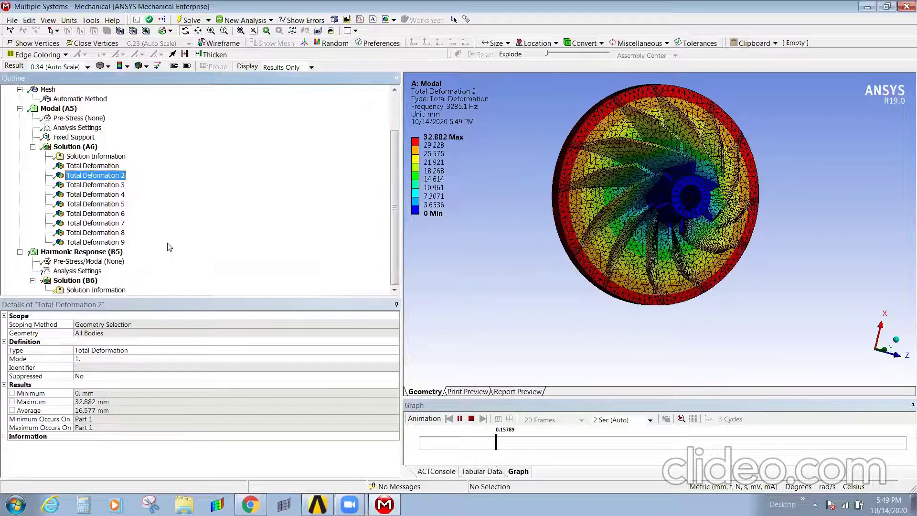
left_click(62, 147)
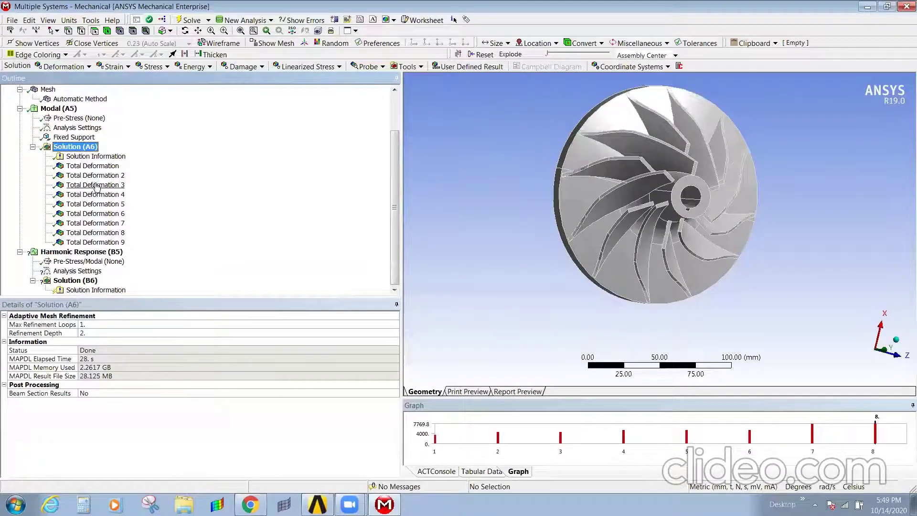
- Animate Total Deformation 3's mode 2 shape at 4442.9 Hz from a tilted view
left_click(93, 184)
left_click(461, 419)
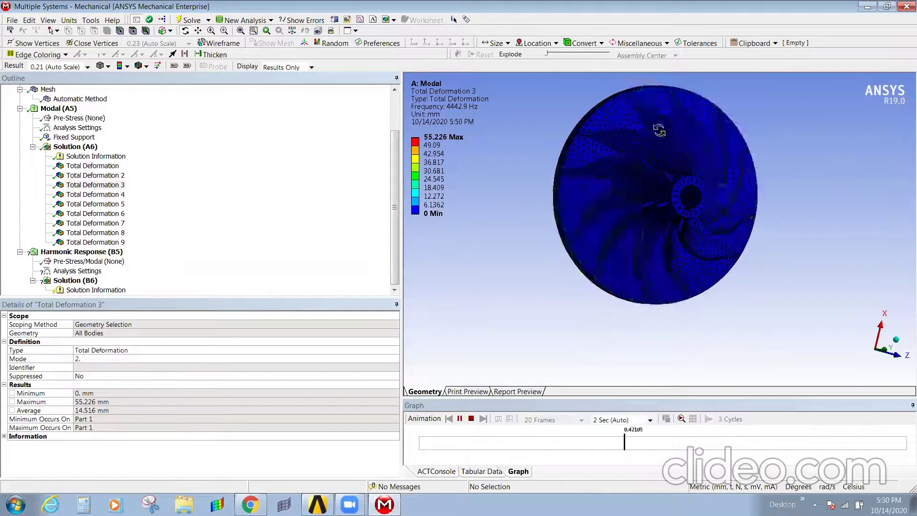
mouse_move(659, 130)
left_mouse_down()
mouse_move(574, 226)
mouse_move(662, 229)
mouse_move(646, 249)
mouse_move(669, 284)
left_mouse_up()
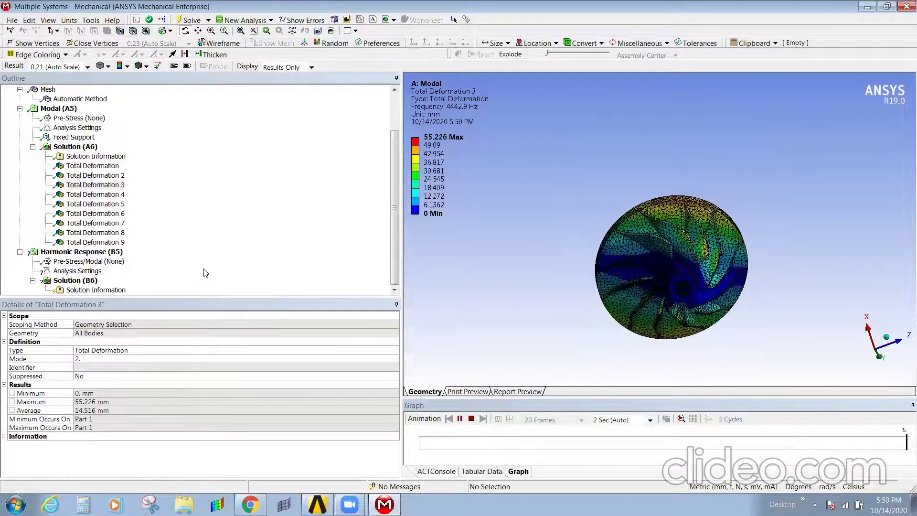
- Show the mode frequency table and right-click the 3285.1 Hz first-mode cell
left_click(482, 471)
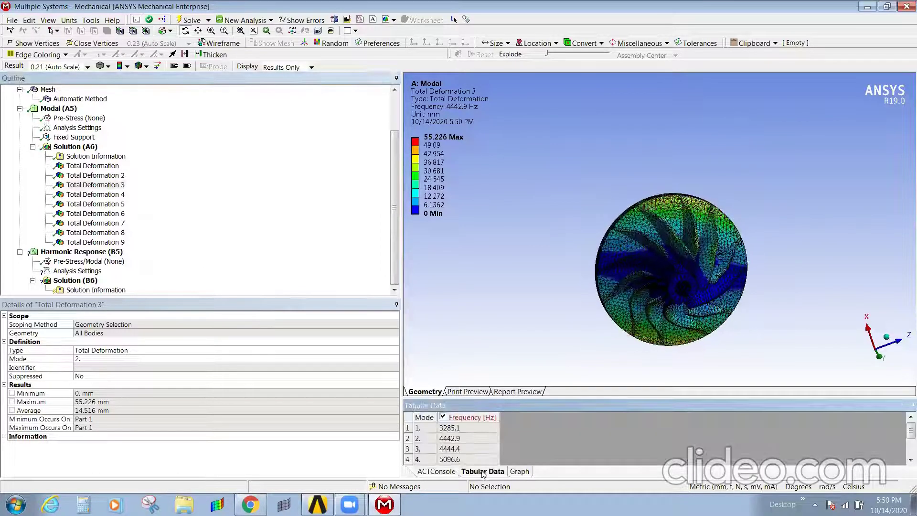
left_click(466, 428)
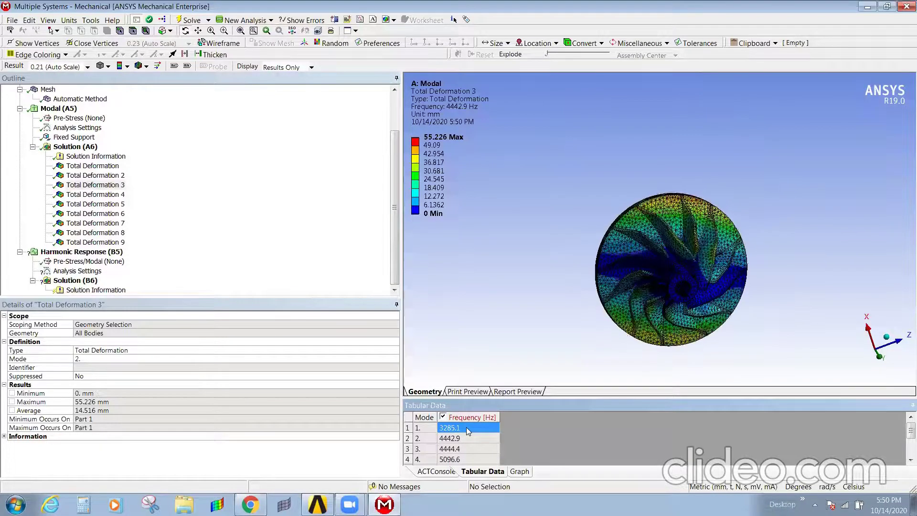
right_click(466, 427)
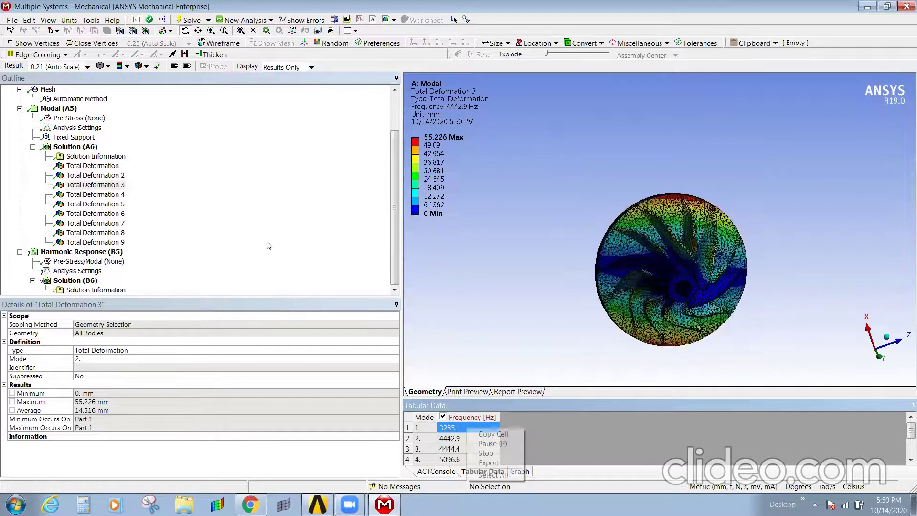
- Review Harmonic Response (B5), its Pre-Stress/Modal link and Analysis Settings with the 0 Hz range
left_click(96, 252)
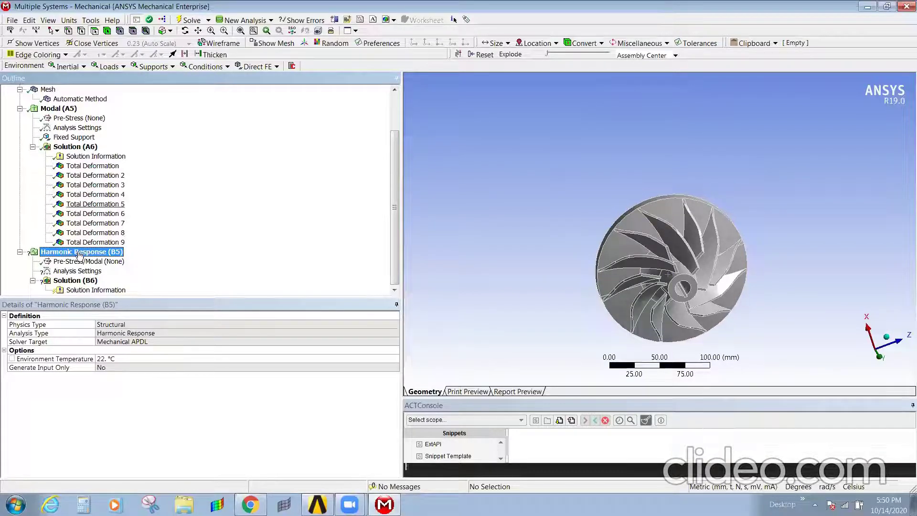
left_click(89, 263)
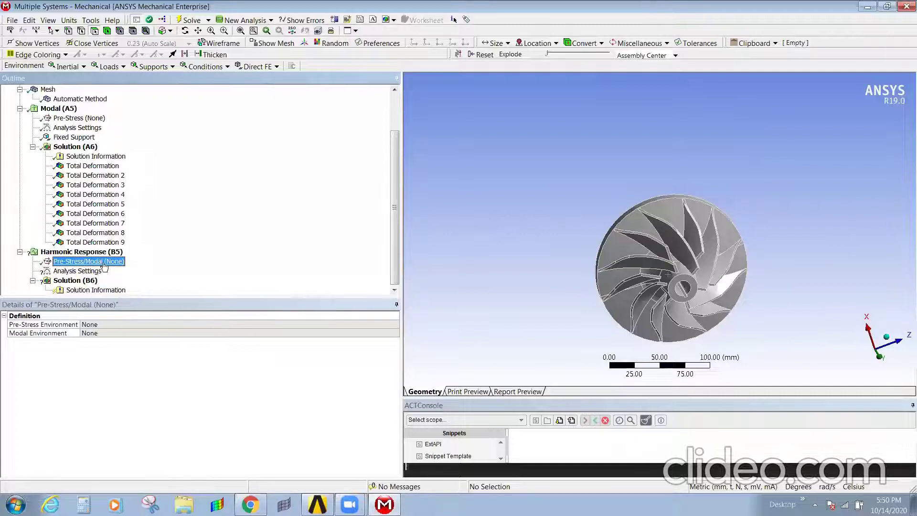
left_click(88, 272)
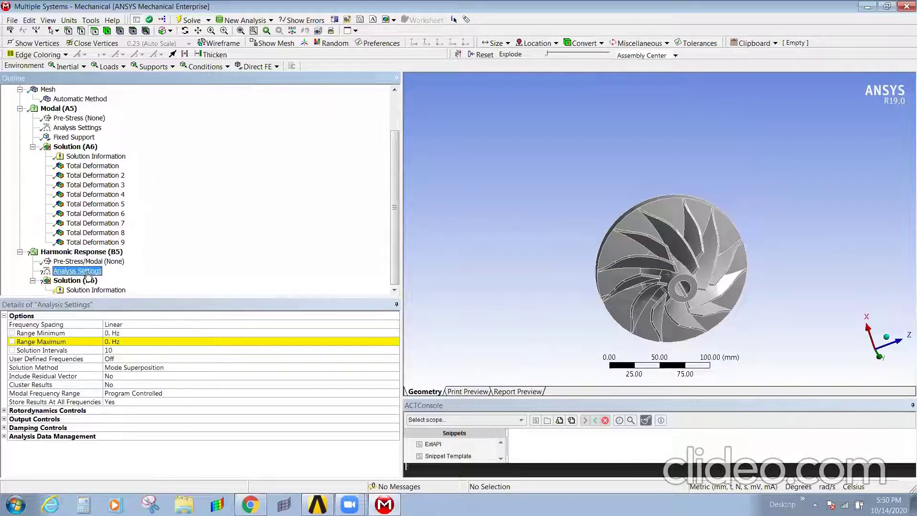
left_click(88, 262)
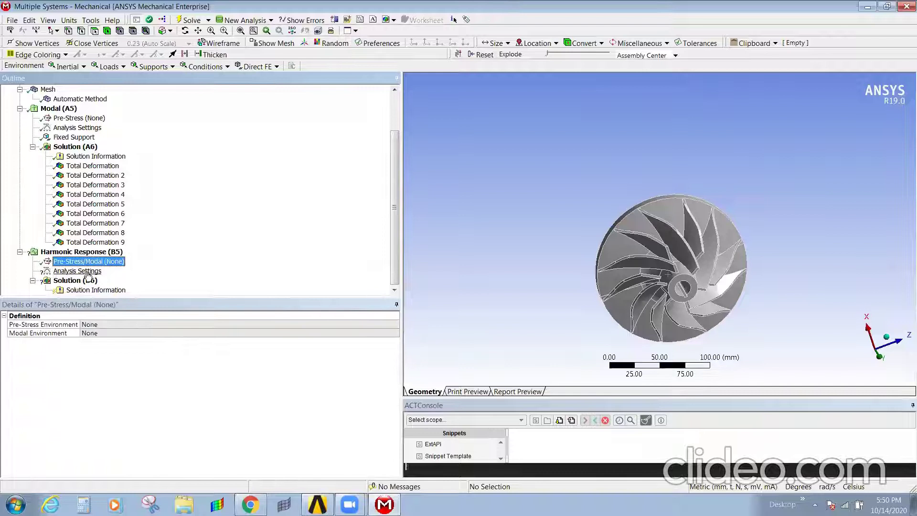
left_click(88, 273)
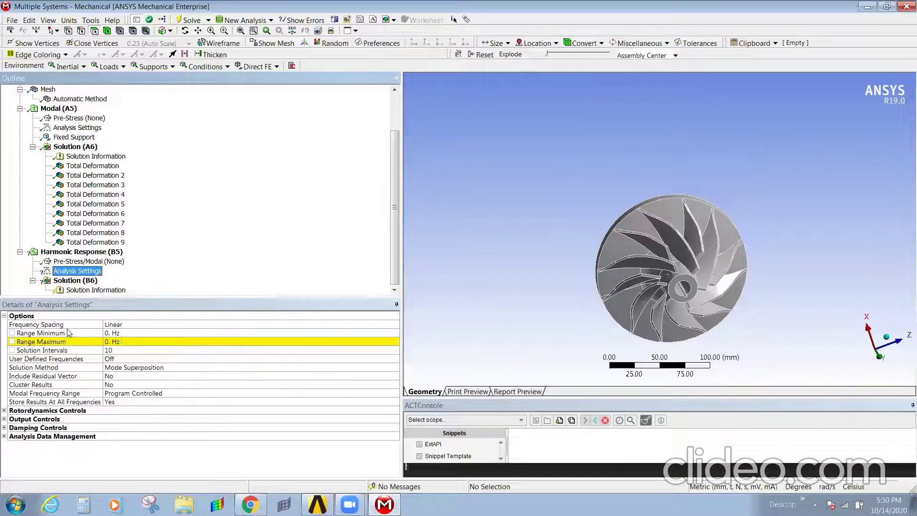
- Set Range Maximum to 3285.1 Hz, keeping Linear spacing and Mode Superposition
left_click(164, 324)
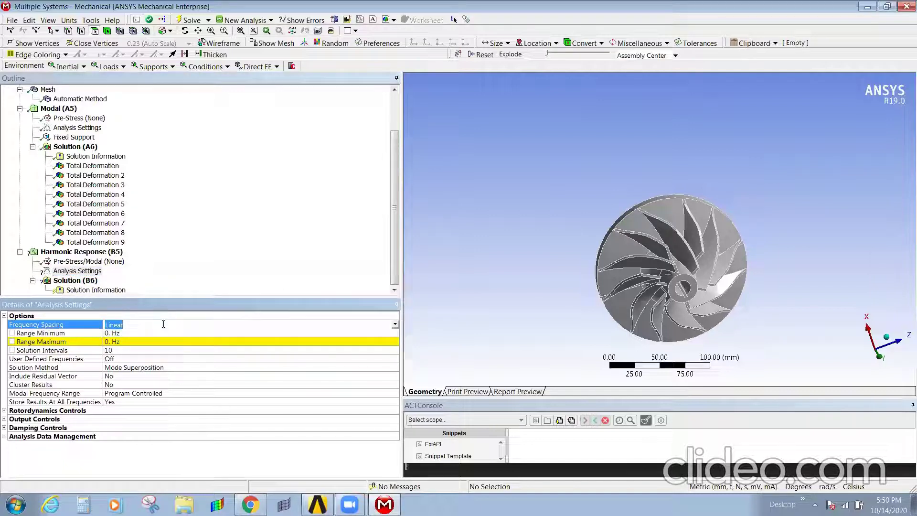
left_click(394, 324)
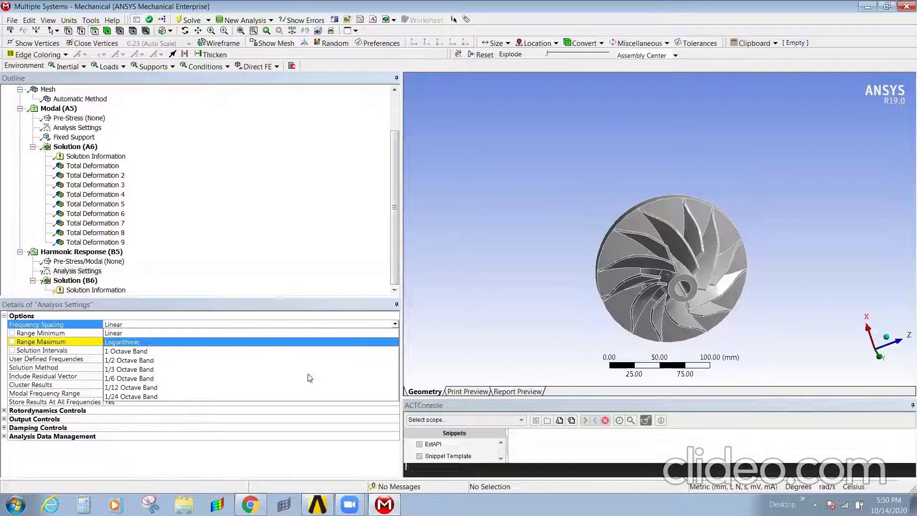
left_click(272, 334)
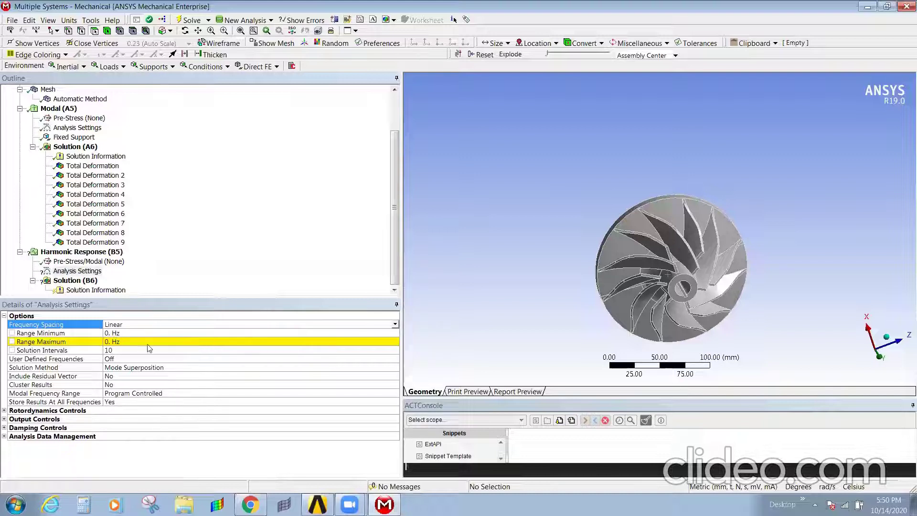
left_click(132, 342)
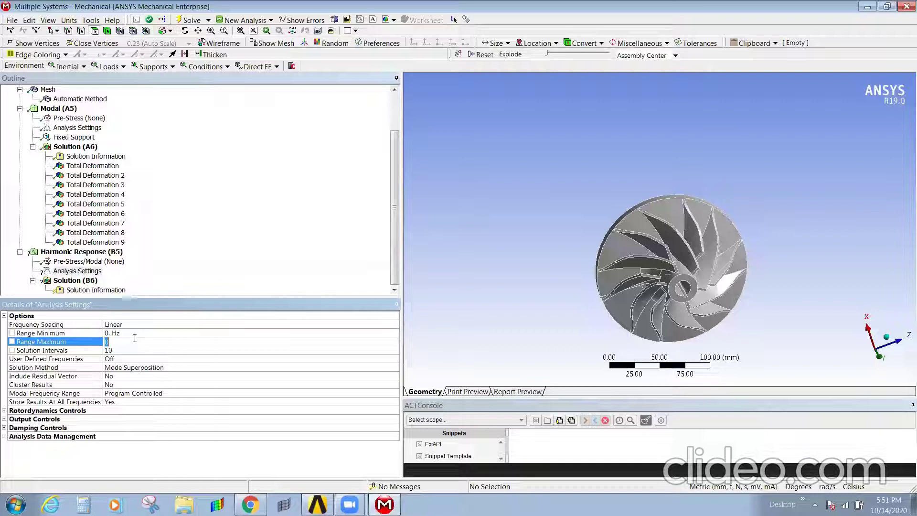
type("3285.1")
left_click(186, 280)
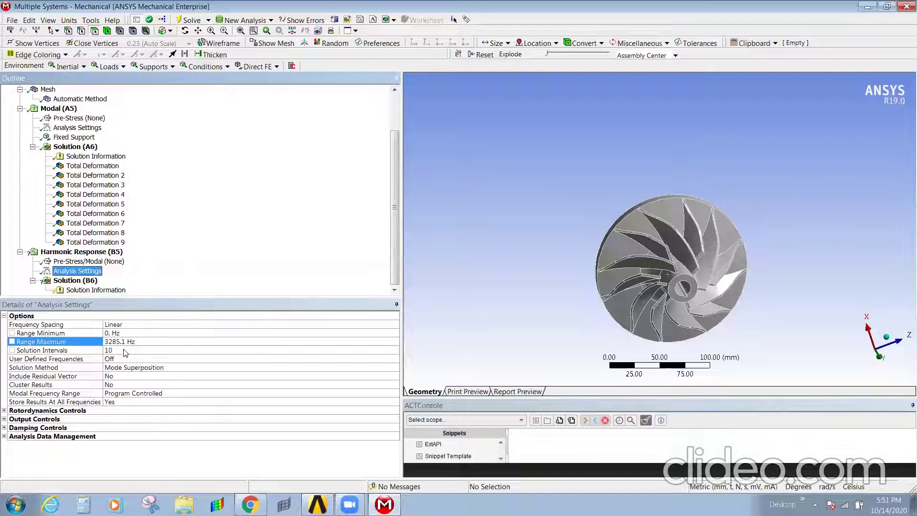
left_click(142, 369)
left_click(394, 367)
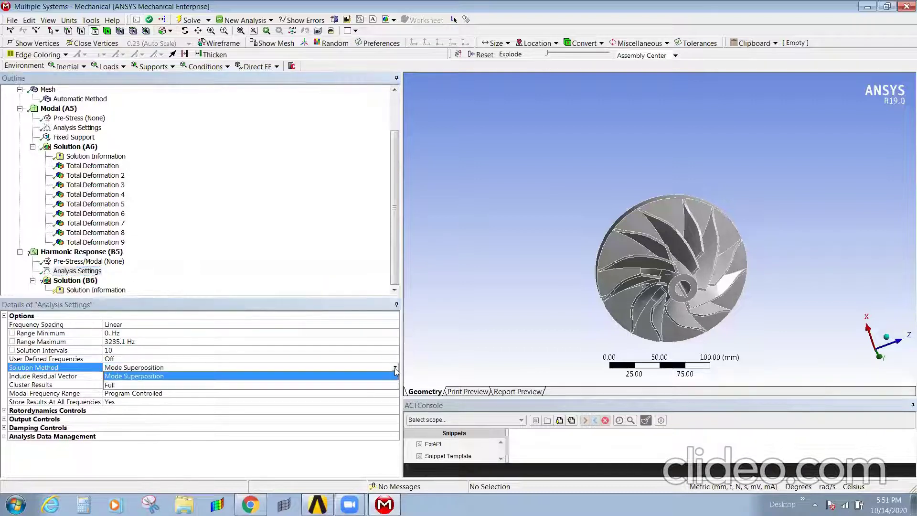
left_click(229, 375)
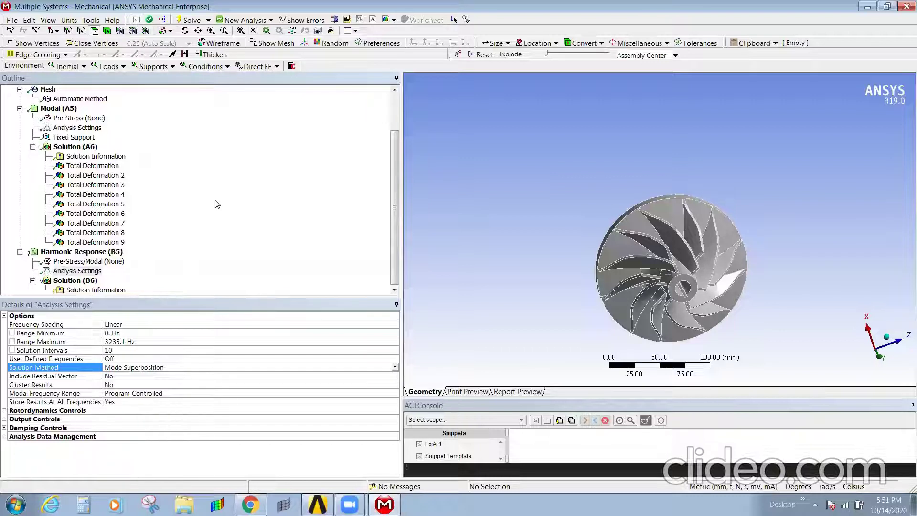
left_click(77, 271)
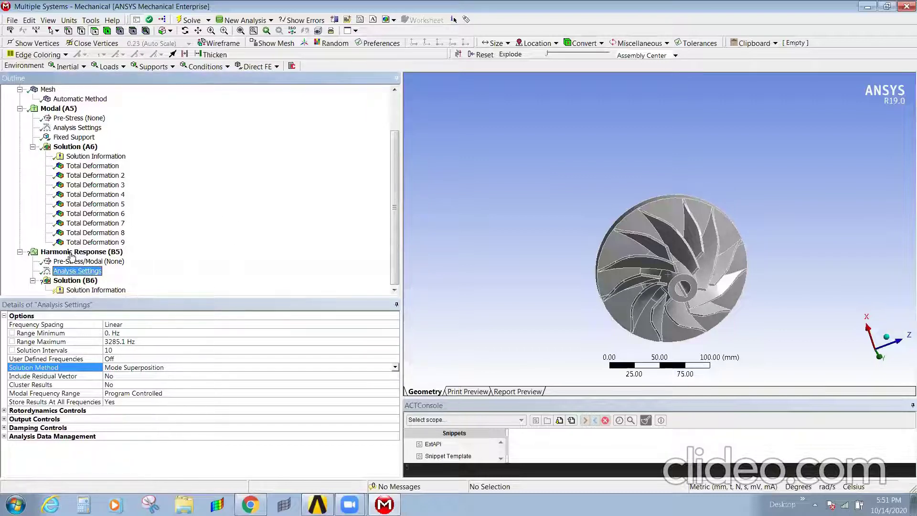
left_click(72, 253)
- Drag the Modal Fixed Support onto Harmonic Response (B5) to copy it
right_click(72, 252)
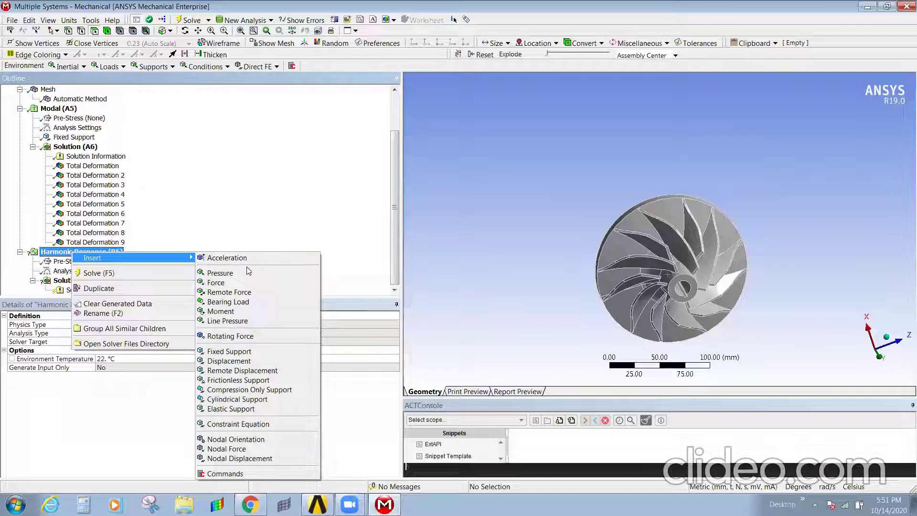
left_click(143, 196)
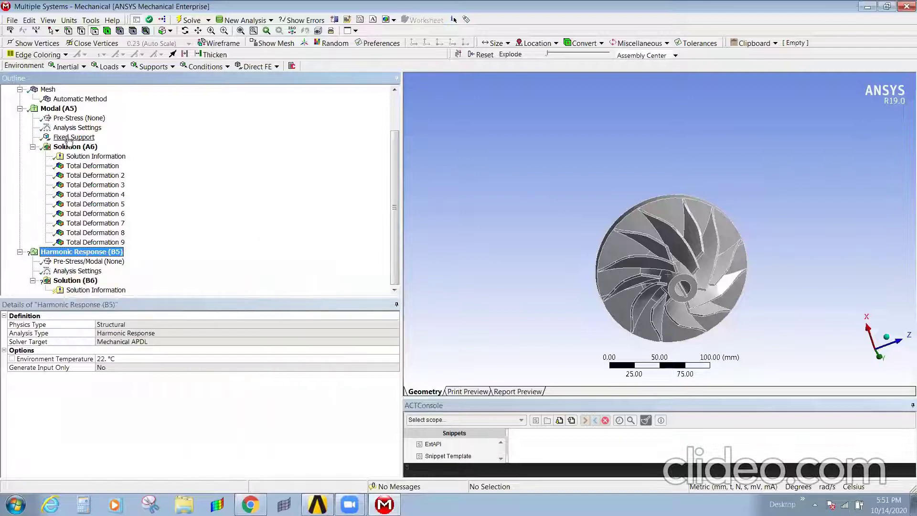
mouse_move(74, 137)
left_mouse_down()
mouse_move(153, 183)
mouse_move(67, 266)
left_mouse_up()
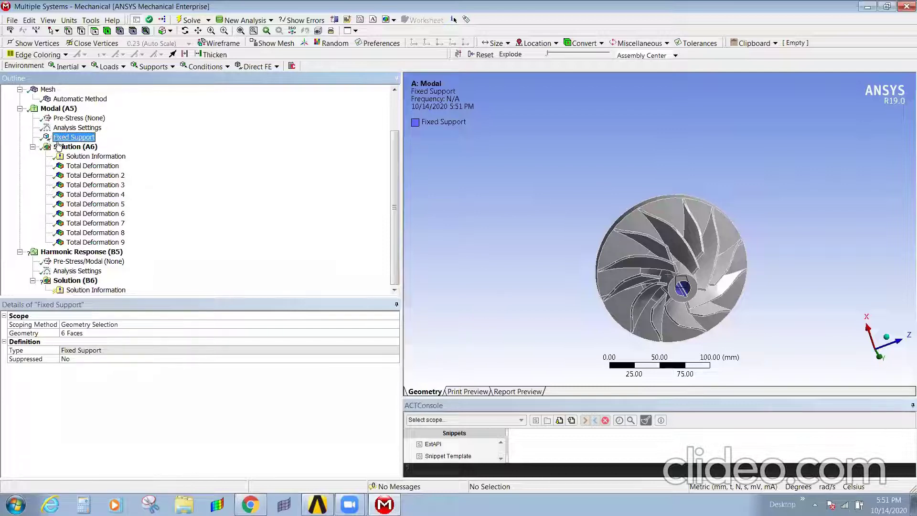
left_click_drag(57, 139, 73, 272)
left_click_drag(73, 272, 95, 250)
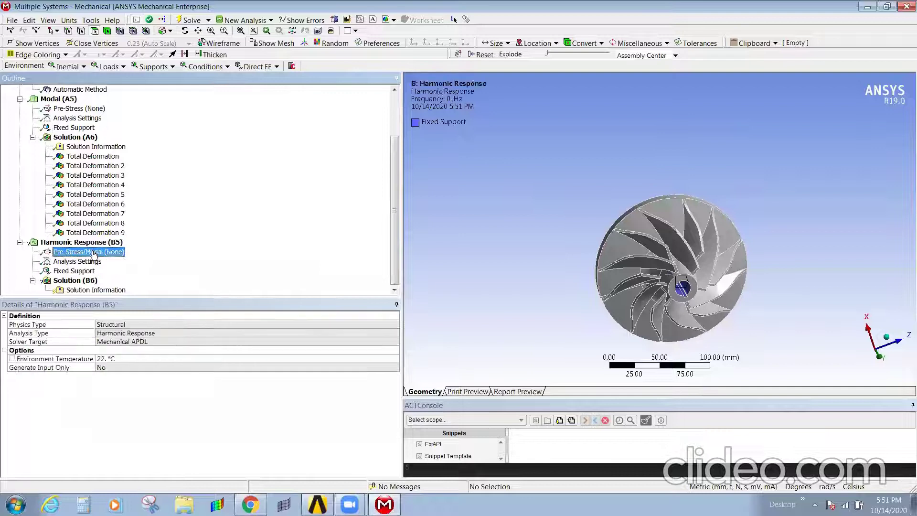
left_click(95, 253)
- Insert a second Fixed Support and pick the hub bore faces for it
left_click(81, 242)
right_click(86, 243)
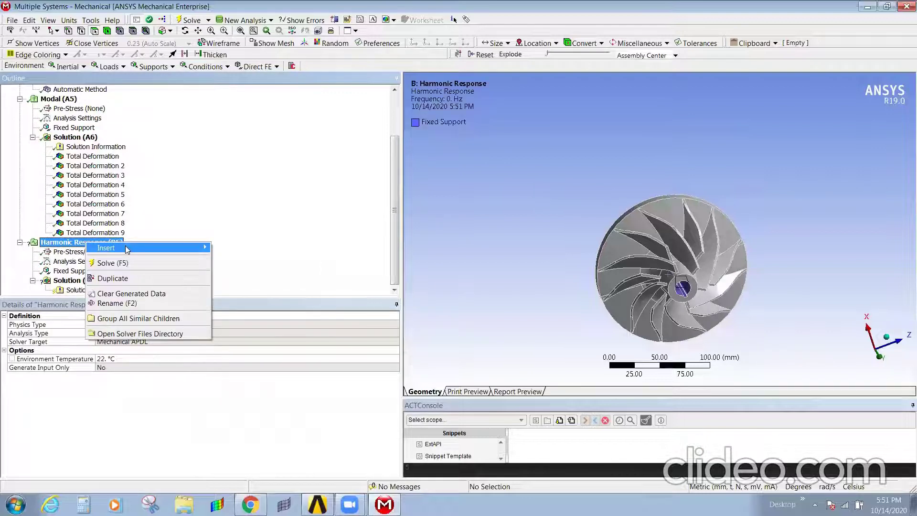
left_click(252, 341)
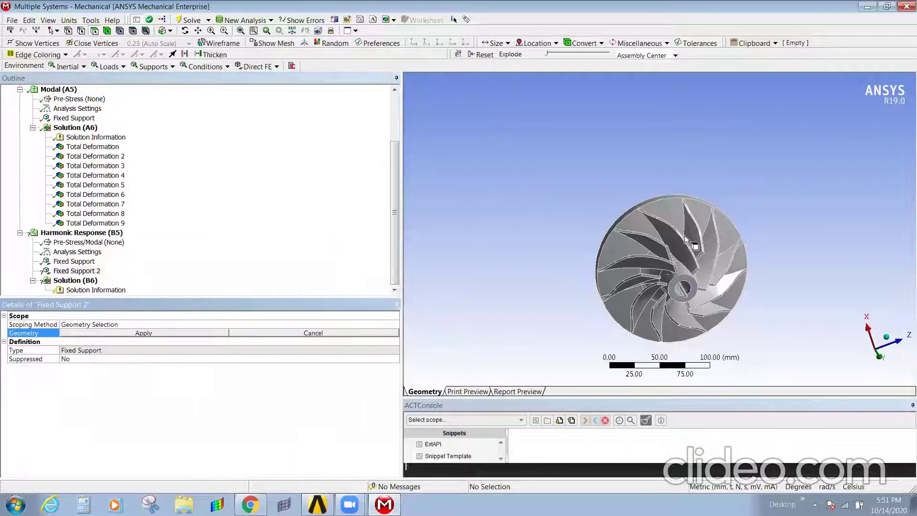
middle_click_drag(761, 229, 710, 300)
scroll(580, 240, "up", 1)
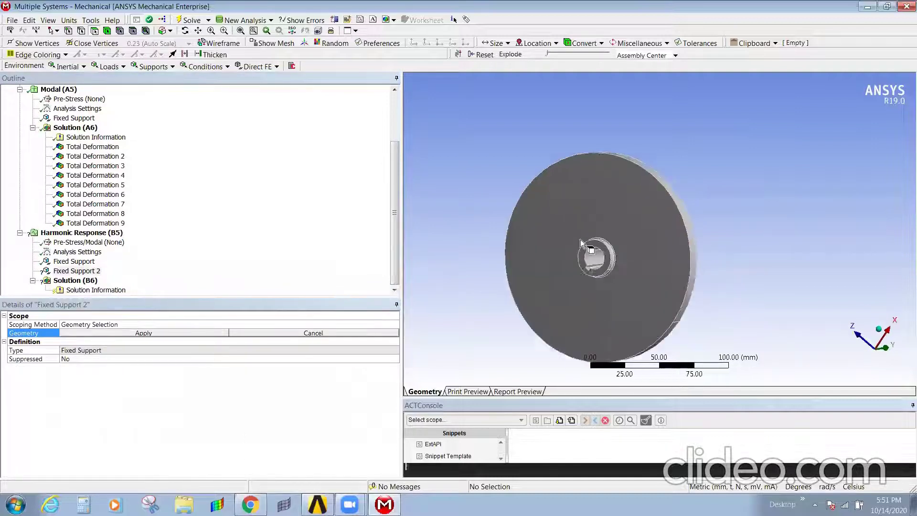
scroll(602, 210, "up", 1)
scroll(627, 185, "up", 1)
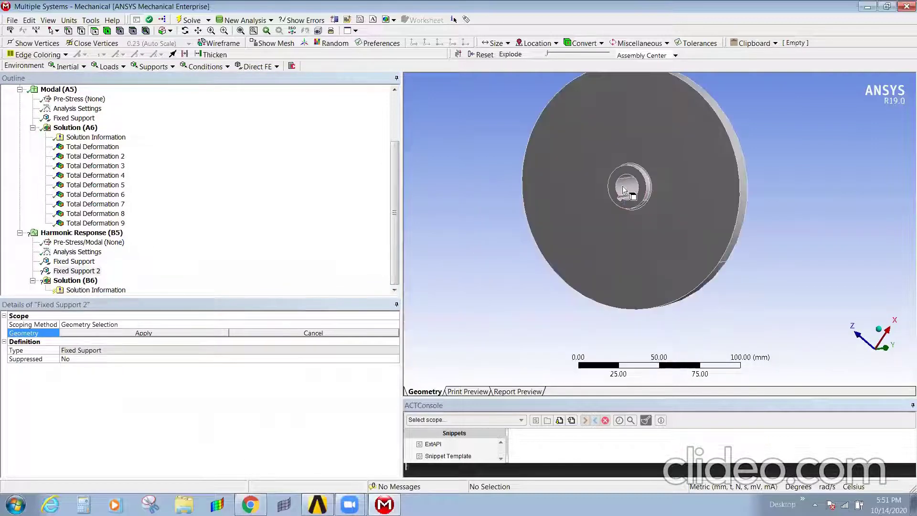
left_click(624, 181)
left_click(628, 197, "ctrl")
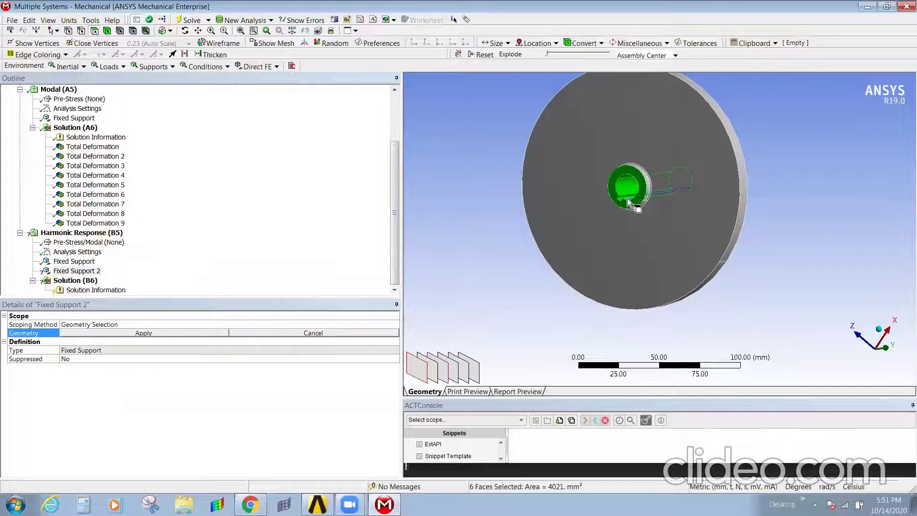
left_click(627, 201, "ctrl")
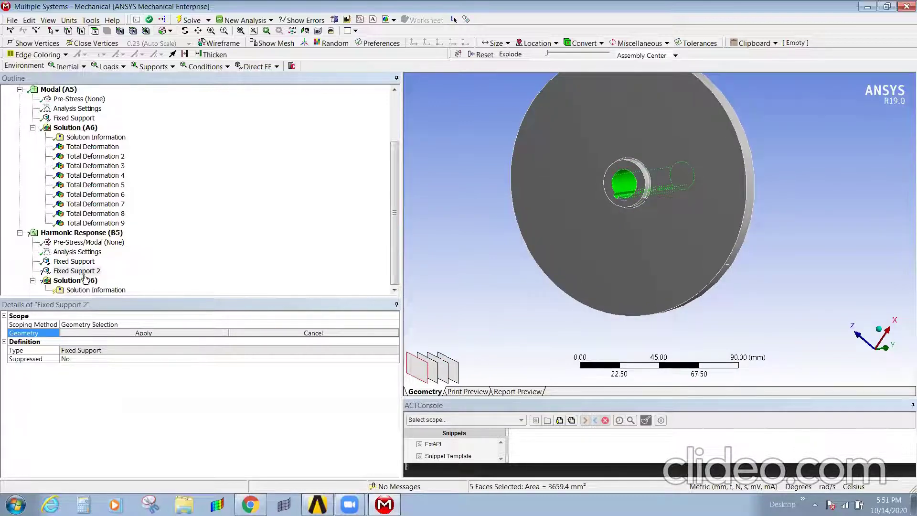
- Confirm the copied support covers six hub faces and delete the redundant Fixed Support 2
left_click(73, 262)
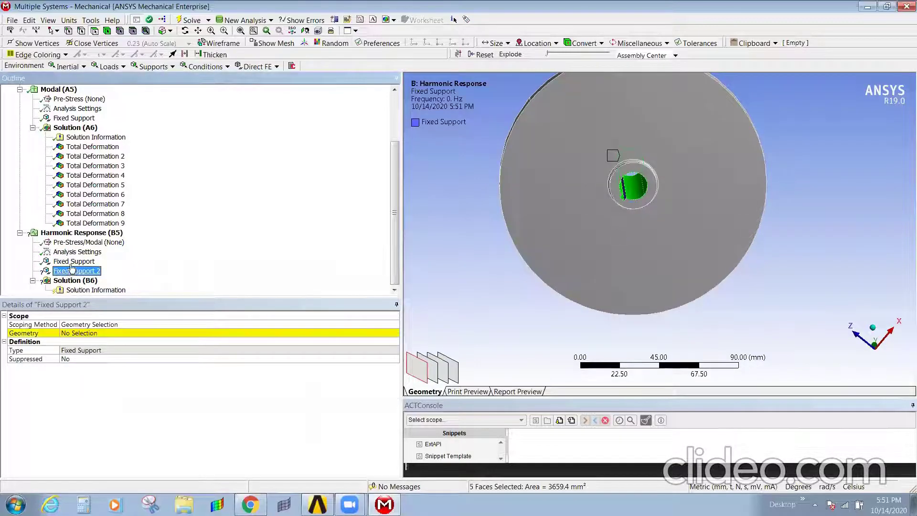
middle_click_drag(683, 232, 614, 222)
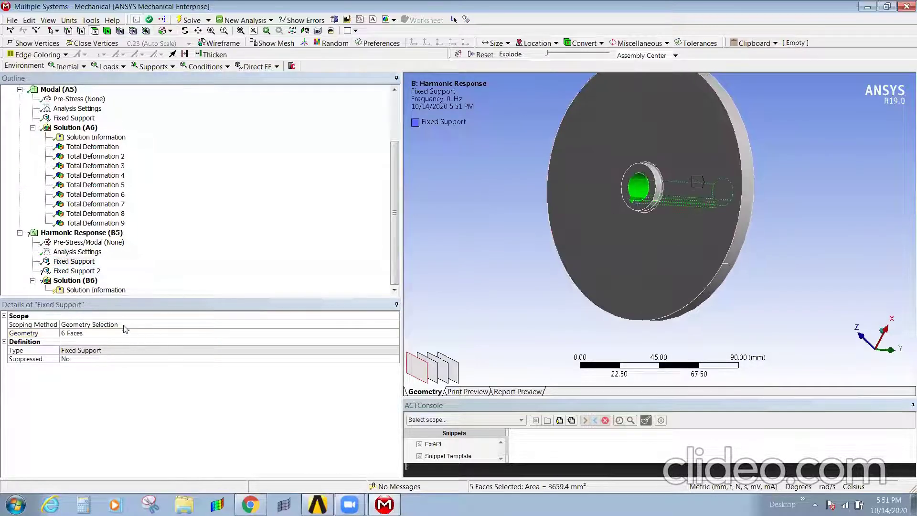
left_click(70, 271)
right_click(70, 272)
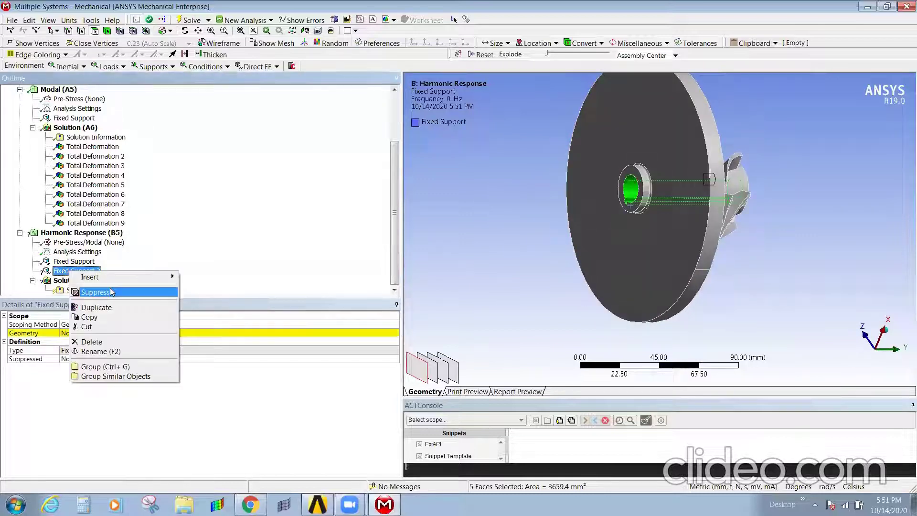
left_click(103, 341)
left_click(465, 294)
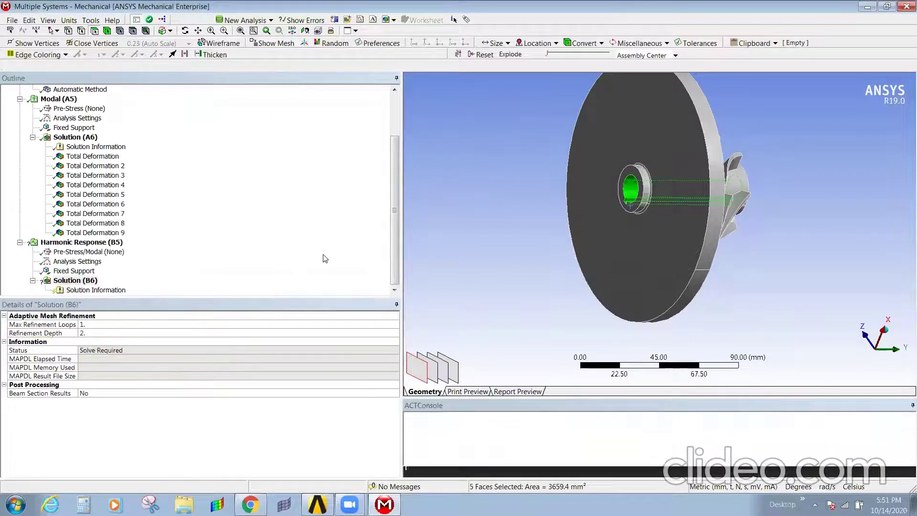
middle_click_drag(678, 225, 621, 215)
- Insert a Pressure load into the Harmonic Response analysis
left_click(74, 270)
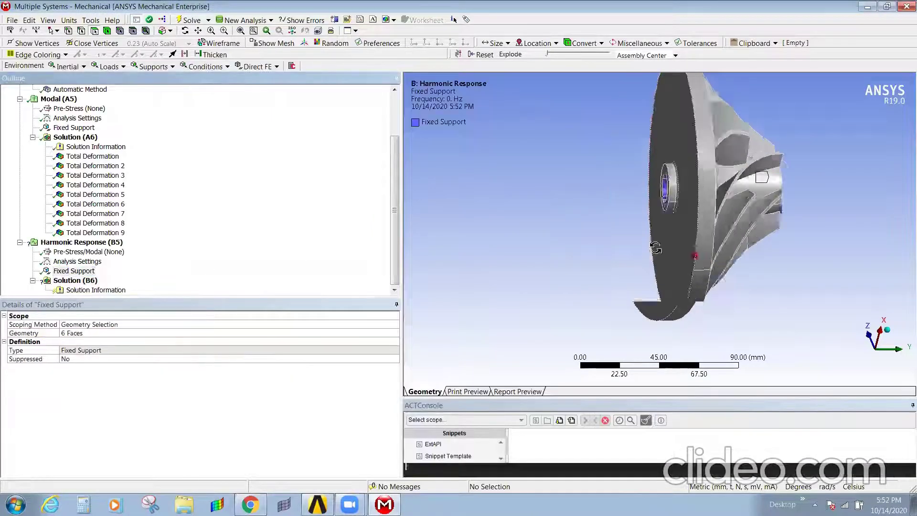
middle_click_drag(573, 239, 642, 248)
right_click(97, 242)
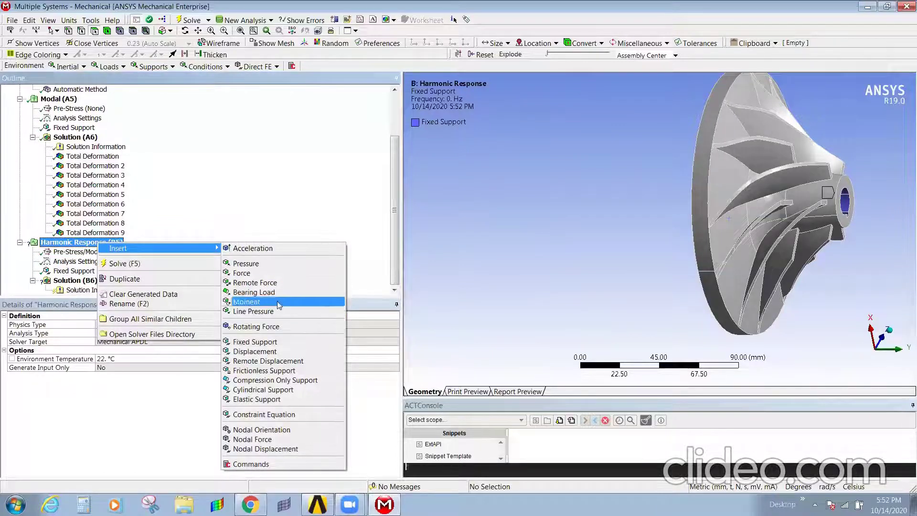
left_click(253, 267)
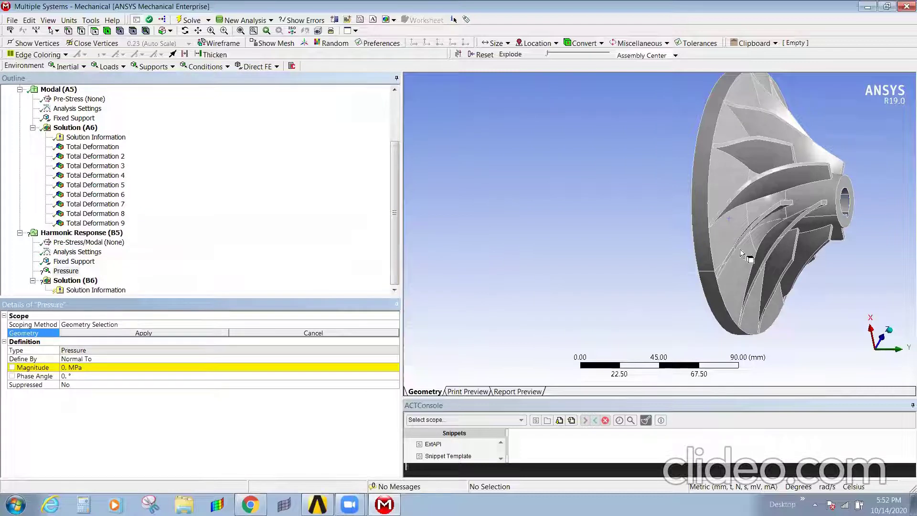
mouse_move(626, 254)
middle_mouse_down()
mouse_move(663, 272)
mouse_move(665, 133)
middle_mouse_up()
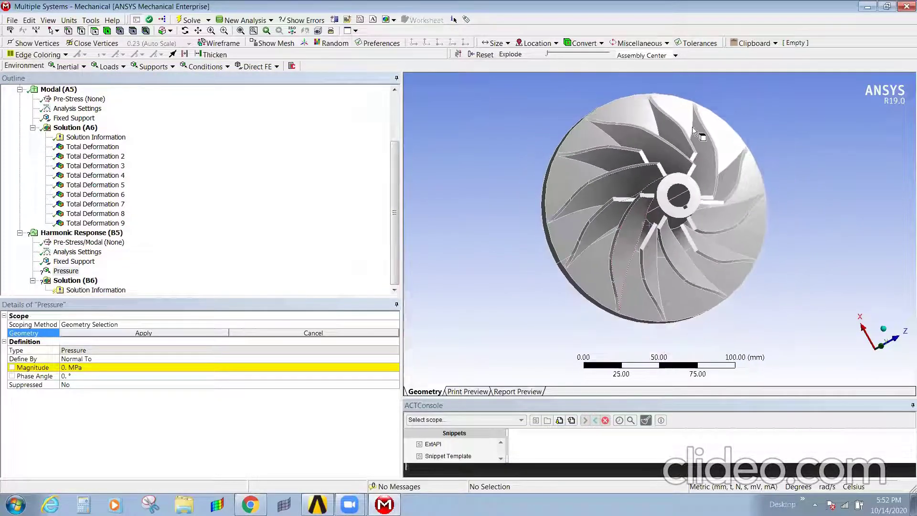
- Box-select and click-add the impeller blade and hub faces for the pressure
left_click_drag(598, 193, 727, 188)
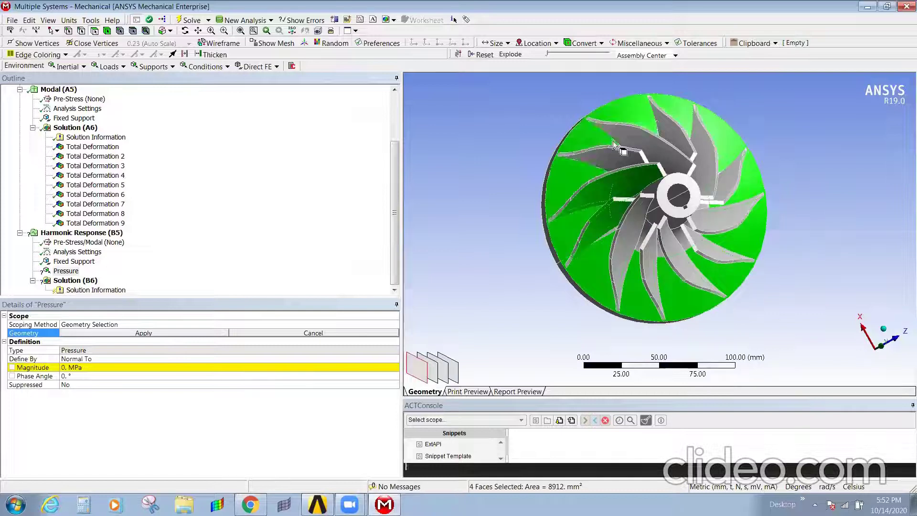
left_click_drag(720, 247, 603, 197)
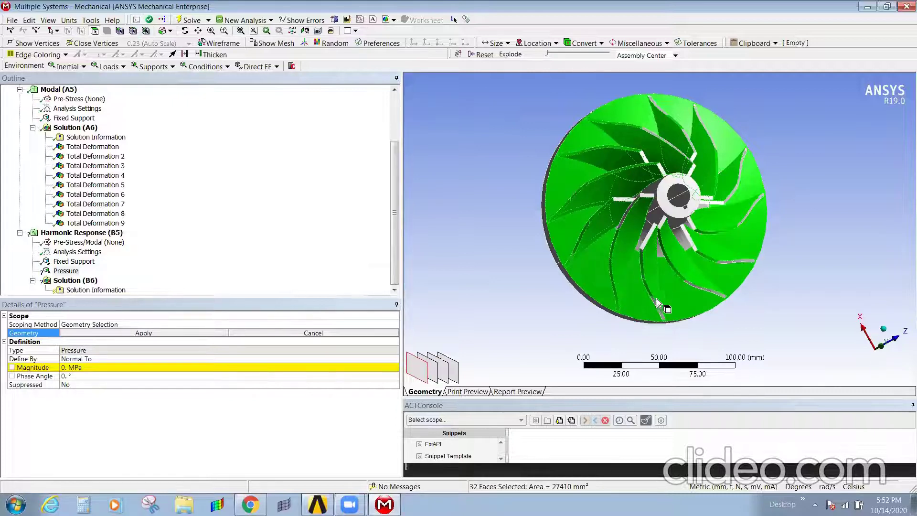
left_click(643, 196, "ctrl")
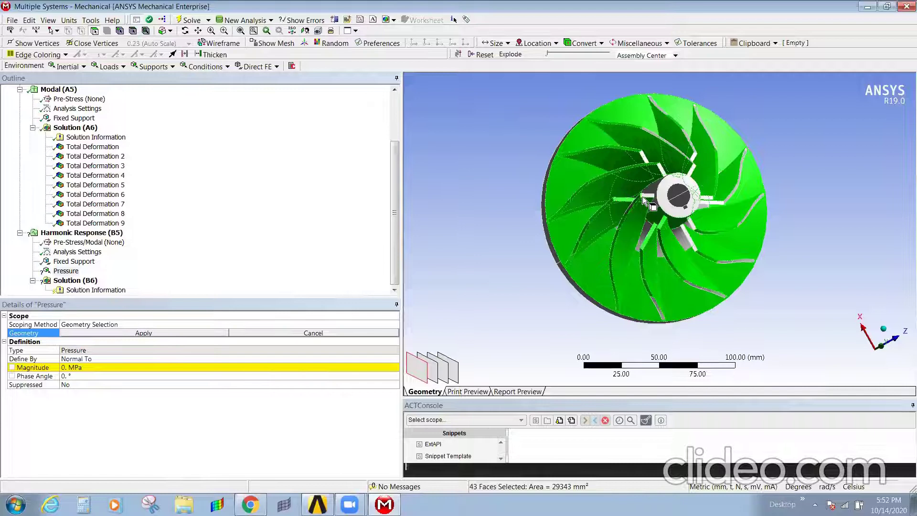
left_click(661, 170, "ctrl")
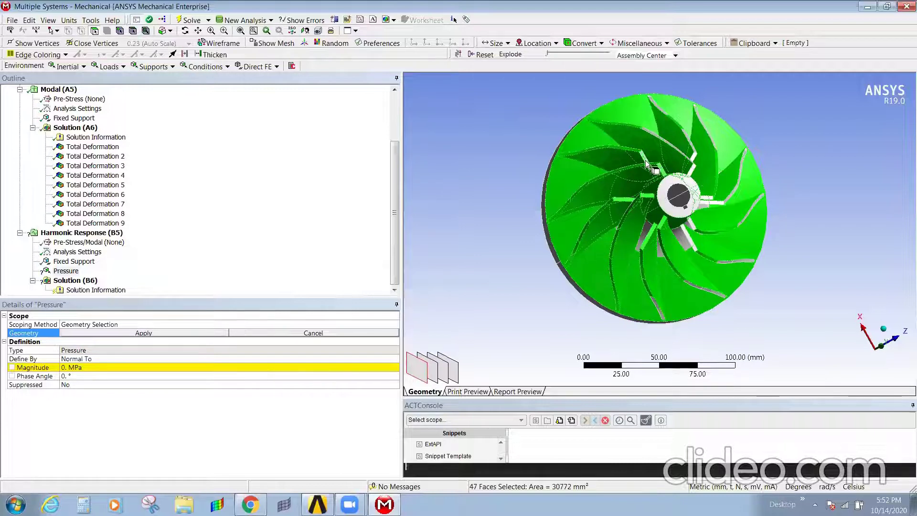
left_click(657, 137, "ctrl")
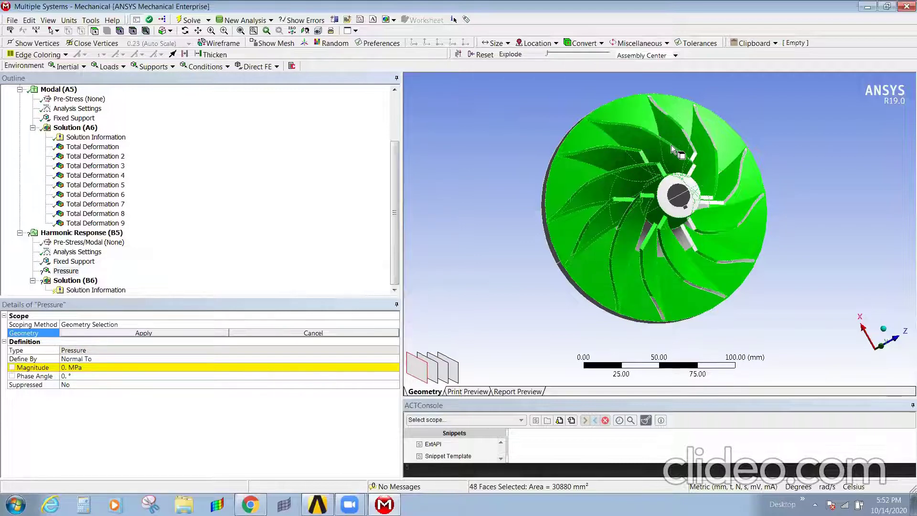
left_click(663, 109, "ctrl")
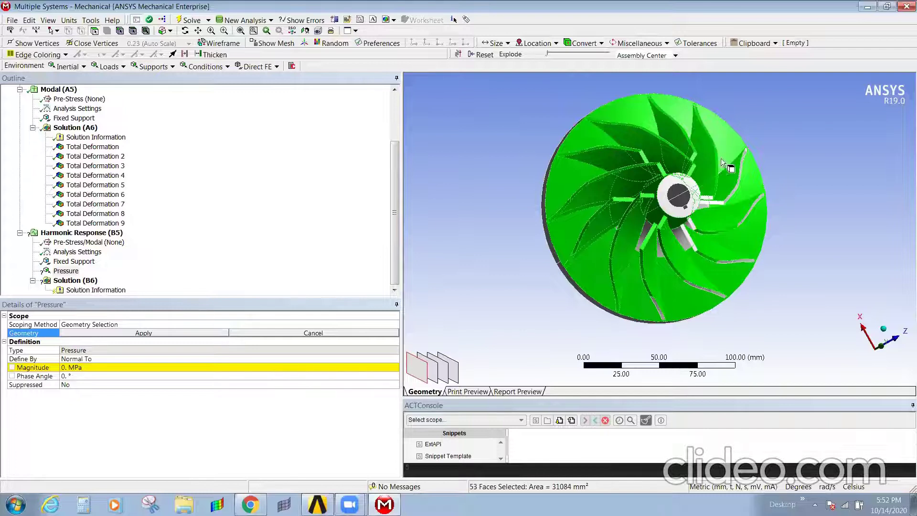
left_click(706, 197, "ctrl")
left_click(713, 203, "ctrl")
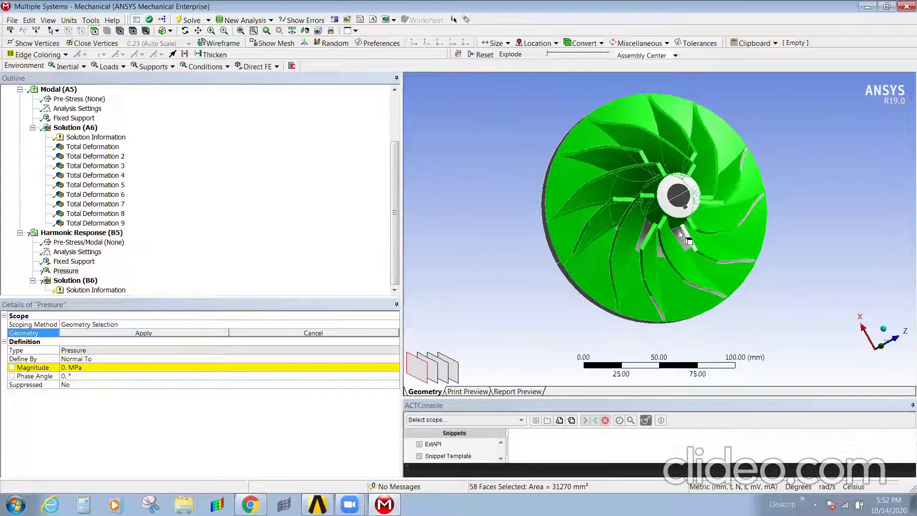
left_click(670, 244, "ctrl")
left_click(641, 241, "ctrl")
left_click(641, 231, "ctrl")
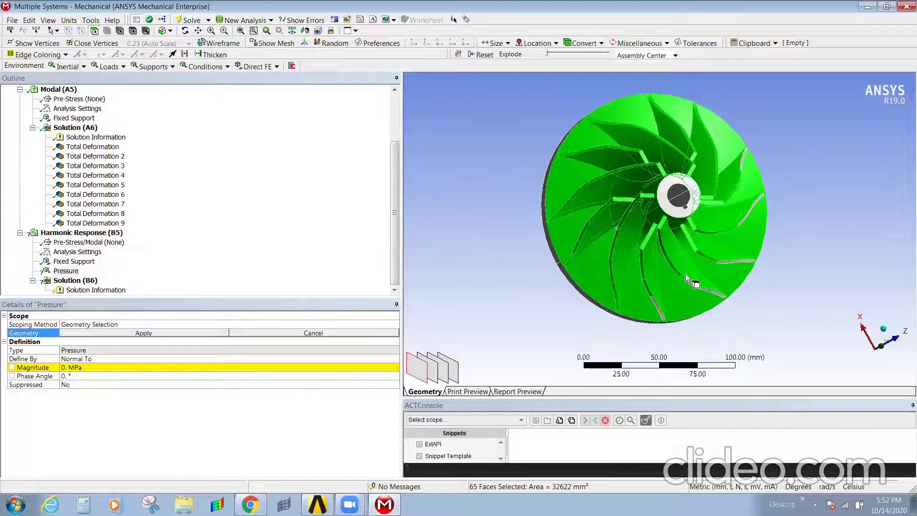
left_click(698, 286, "ctrl")
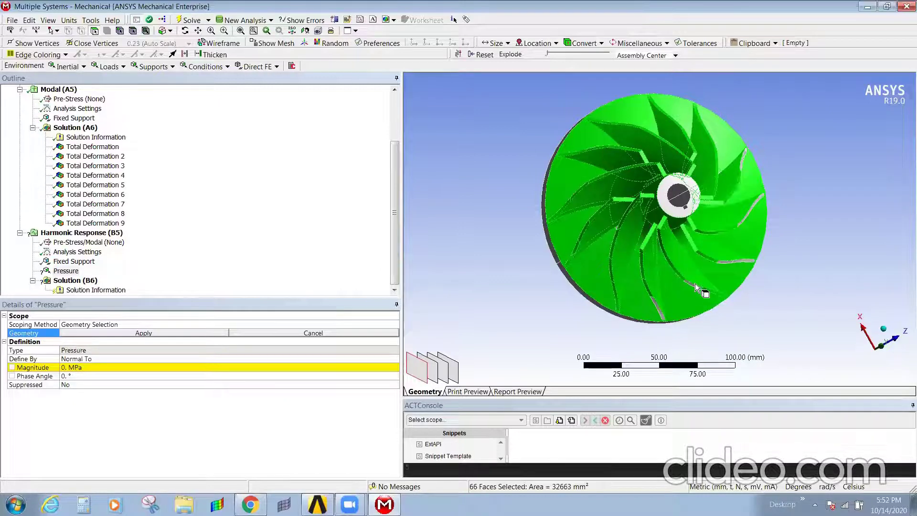
left_click(655, 307, "ctrl")
left_click(741, 165, "ctrl")
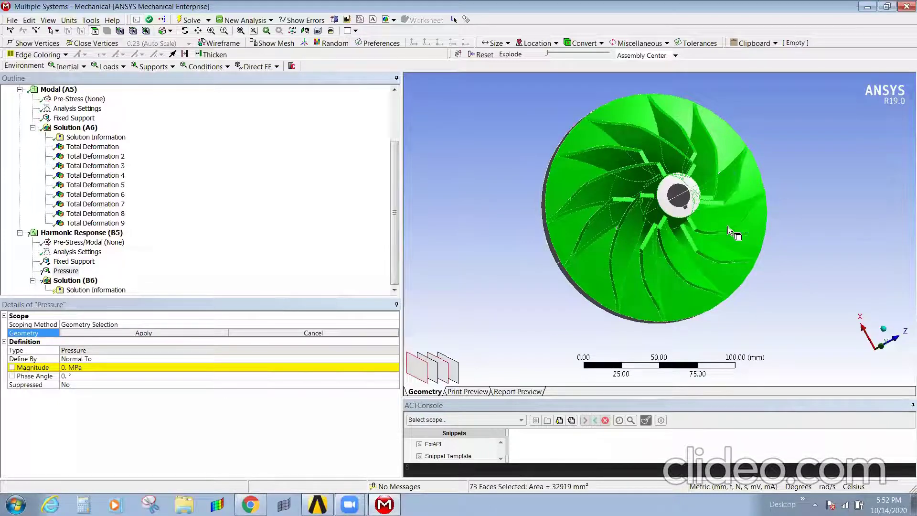
- Orbit the impeller to add the hidden blade faces, completing 93 faces
middle_click_drag(727, 226, 718, 223)
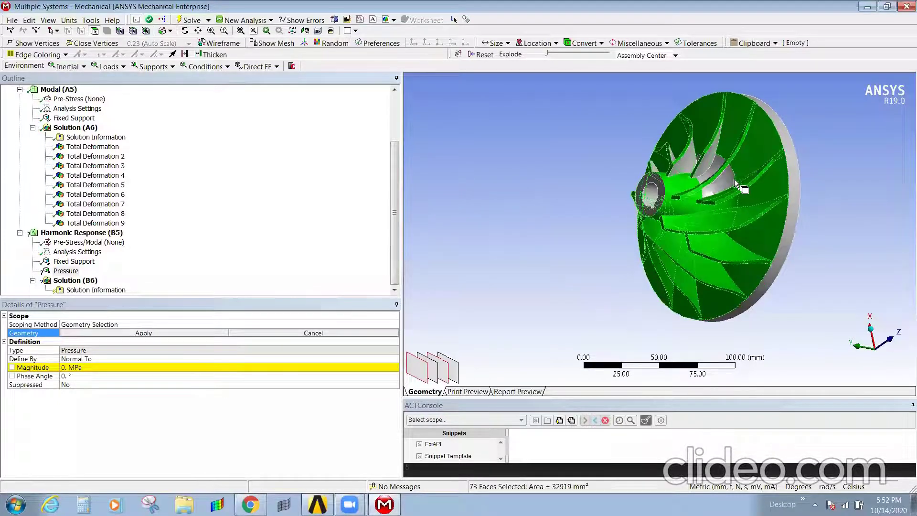
middle_click_drag(703, 168, 683, 154)
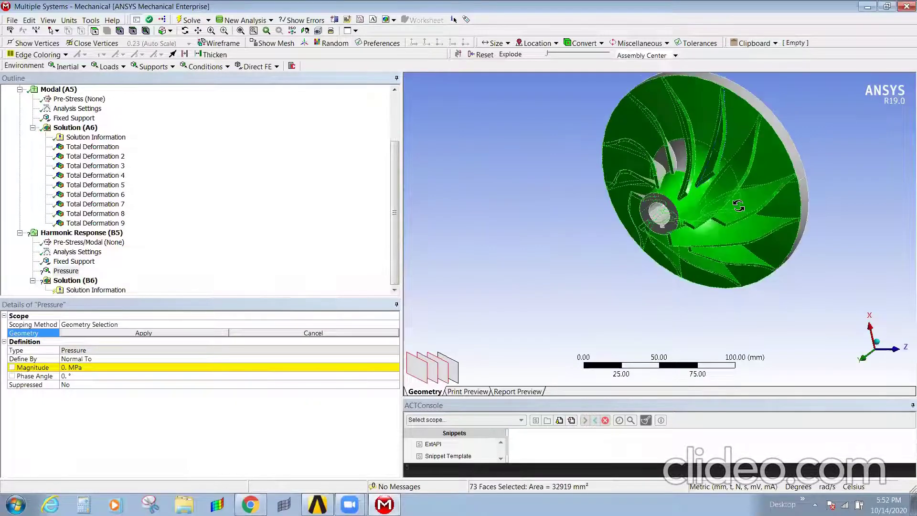
left_click(654, 161, "ctrl")
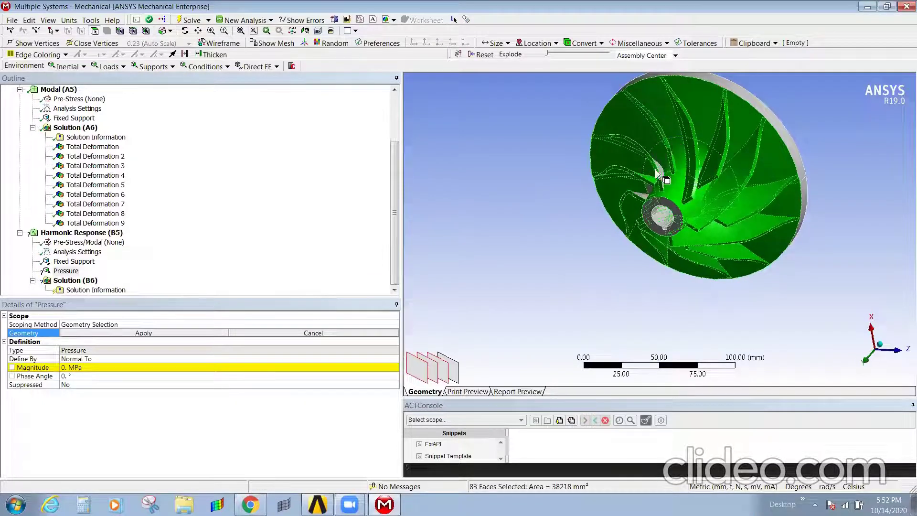
left_click(640, 180, "ctrl")
middle_click_drag(634, 193, 657, 195)
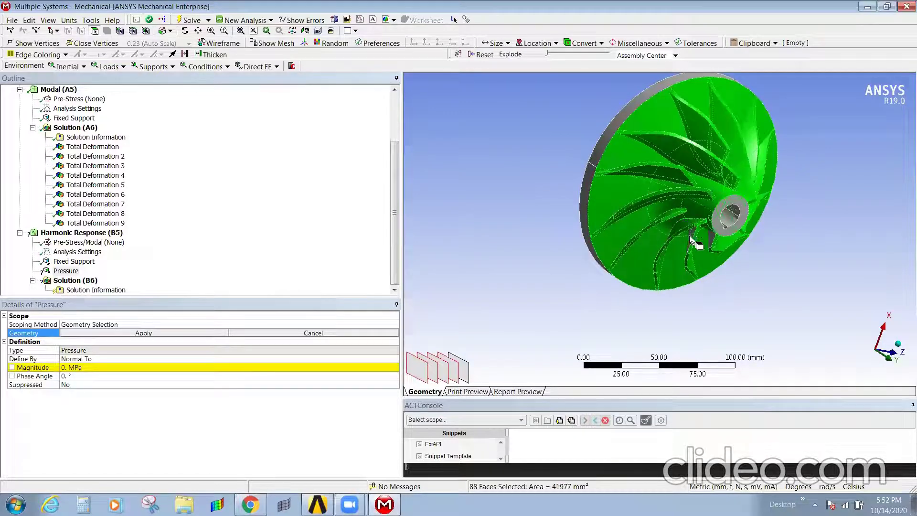
left_click(708, 246, "ctrl")
middle_click_drag(698, 248, 755, 210)
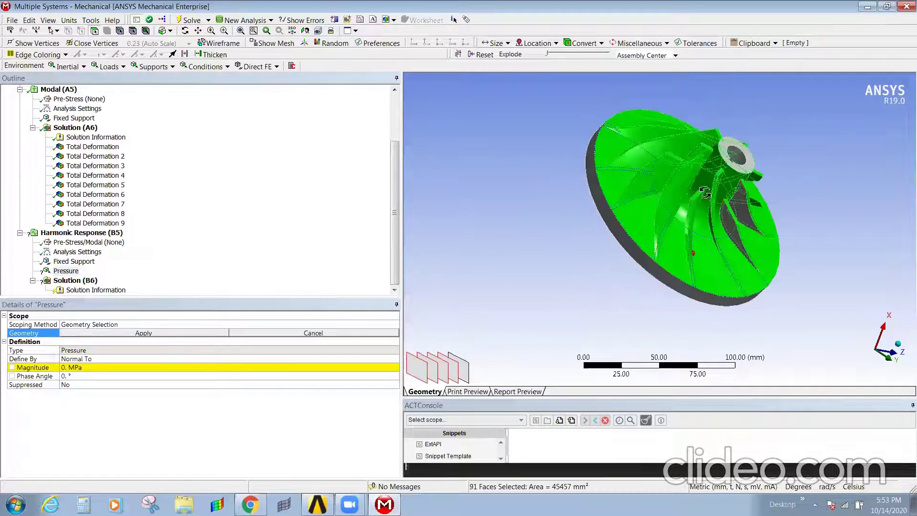
left_click(673, 243, "ctrl")
mouse_move(672, 244)
middle_mouse_down()
mouse_move(670, 311)
mouse_move(138, 333)
middle_mouse_up()
- Set the pressure magnitude to 5 MPa and apply it to the 93 selected faces
left_click(113, 366)
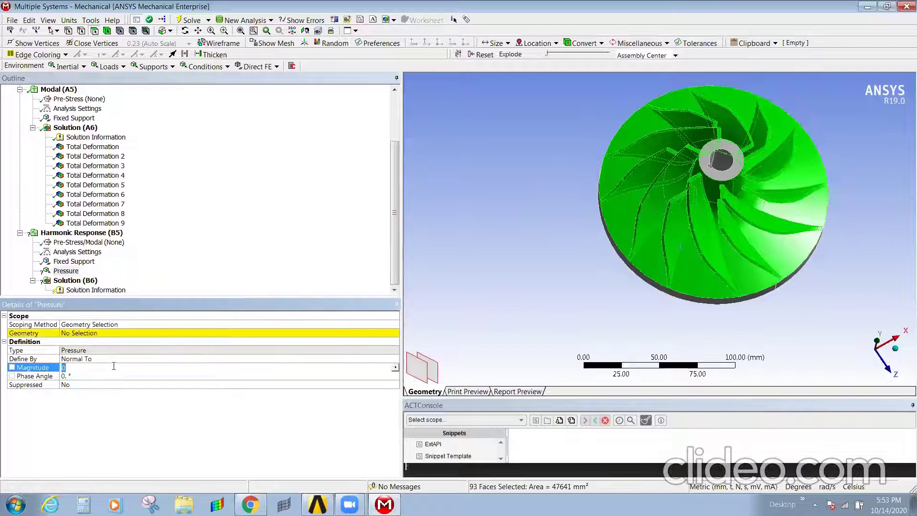
type("4")
key("BackSpace")
type("5")
key("Return")
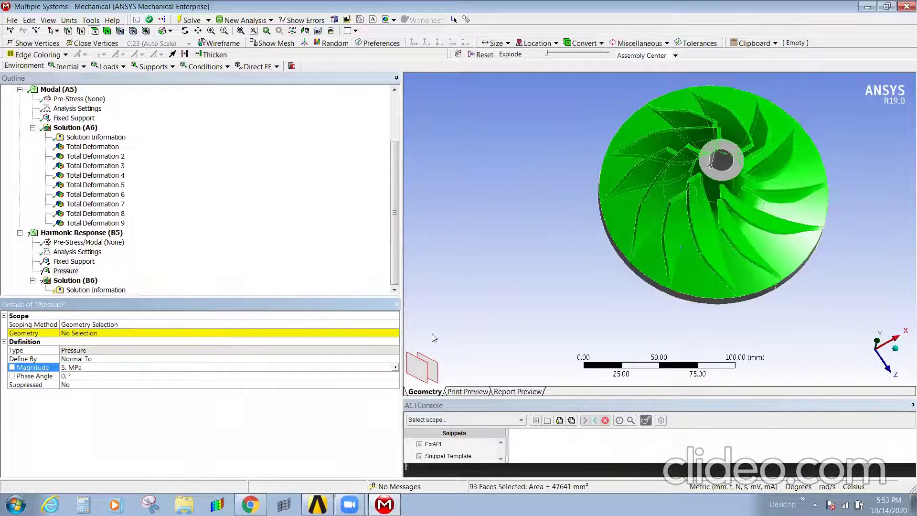
middle_click_drag(433, 338, 415, 340)
left_click(113, 334)
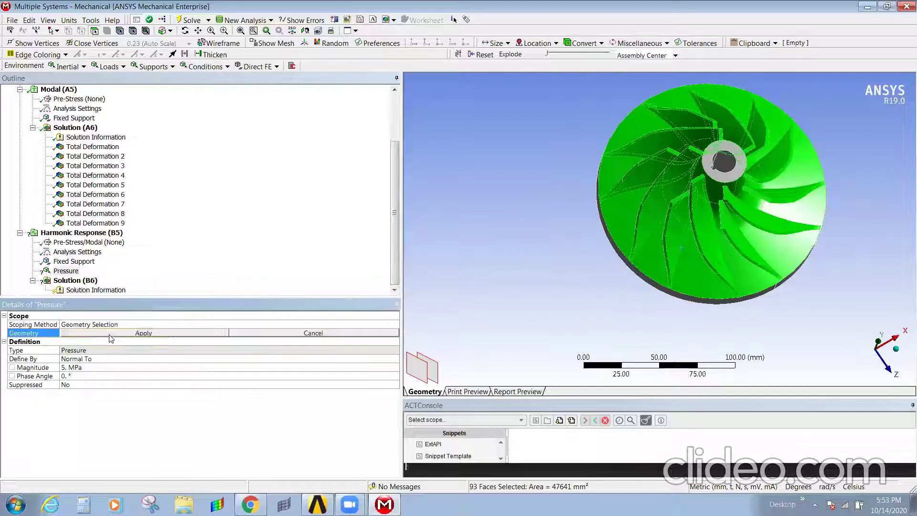
middle_click_drag(549, 250, 635, 256)
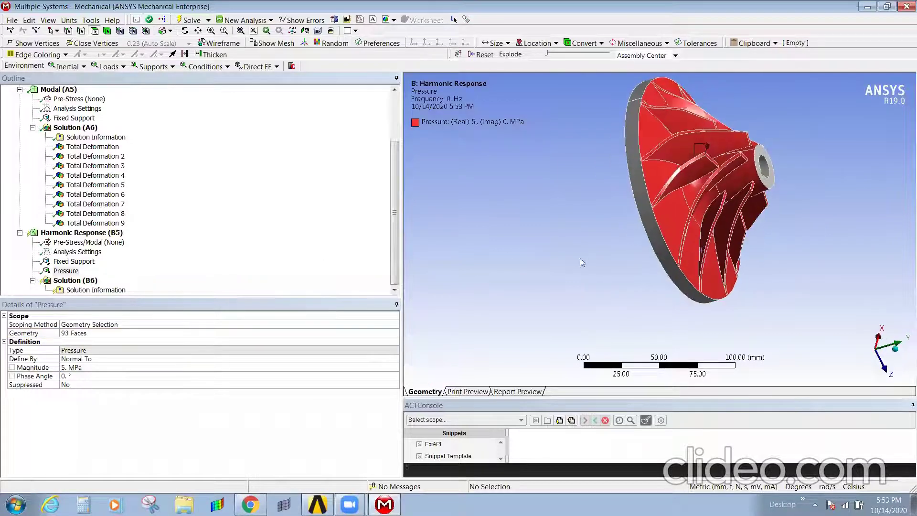
left_click(66, 271)
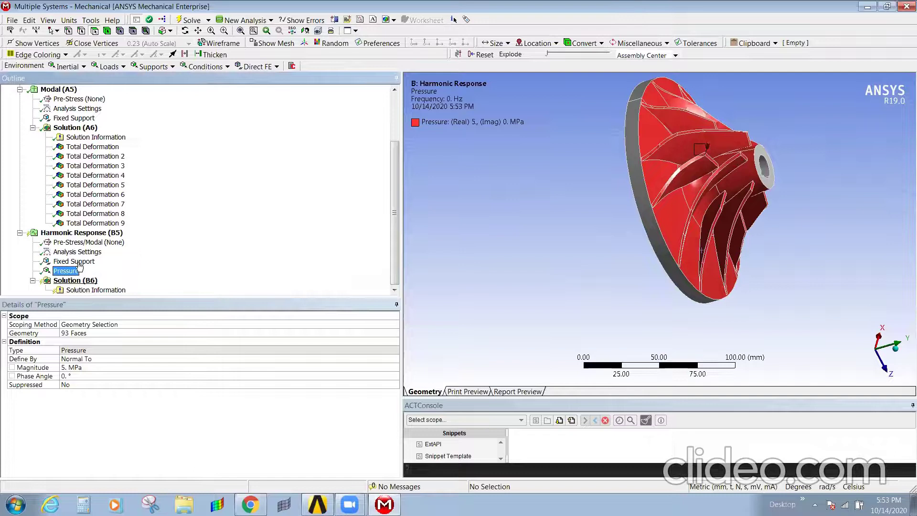
- Insert Total Deformation, stress Frequency Response and deformation Phase Response under Solution (B6)
left_click(79, 281)
right_click(83, 280)
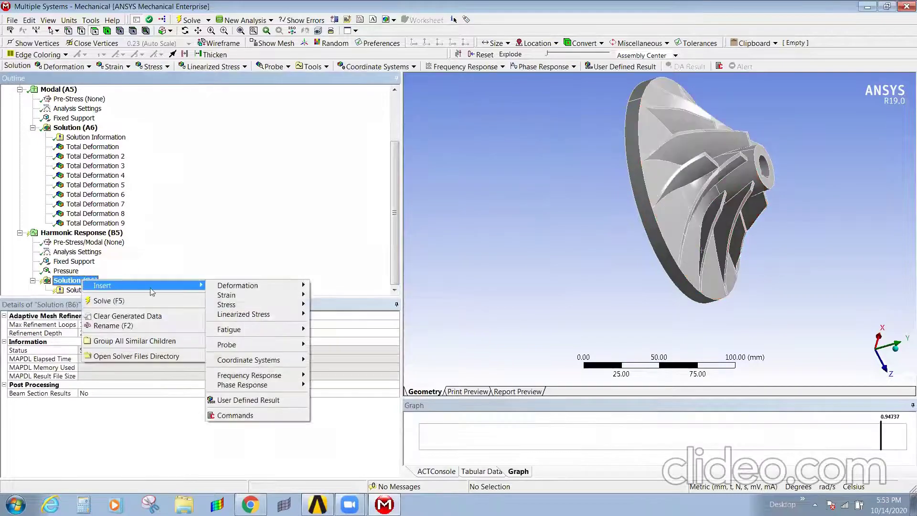
left_click(334, 285)
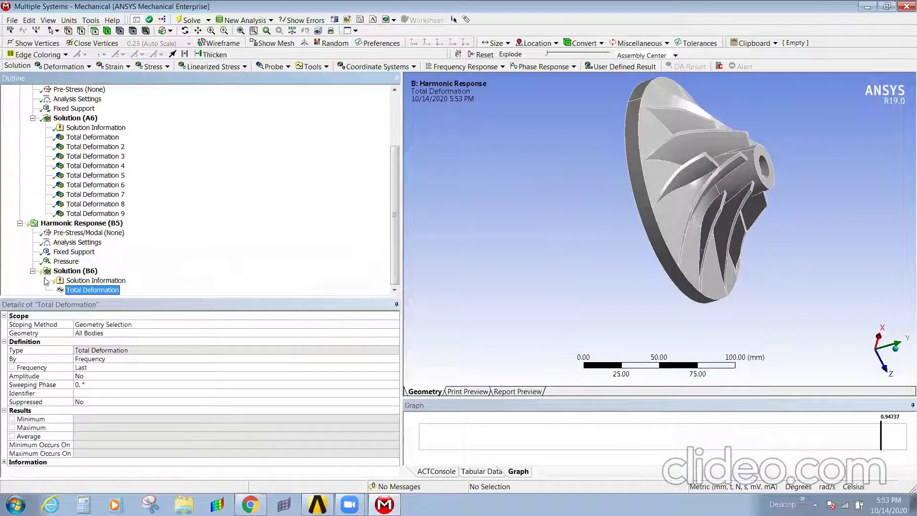
left_click(76, 273)
right_click(77, 275)
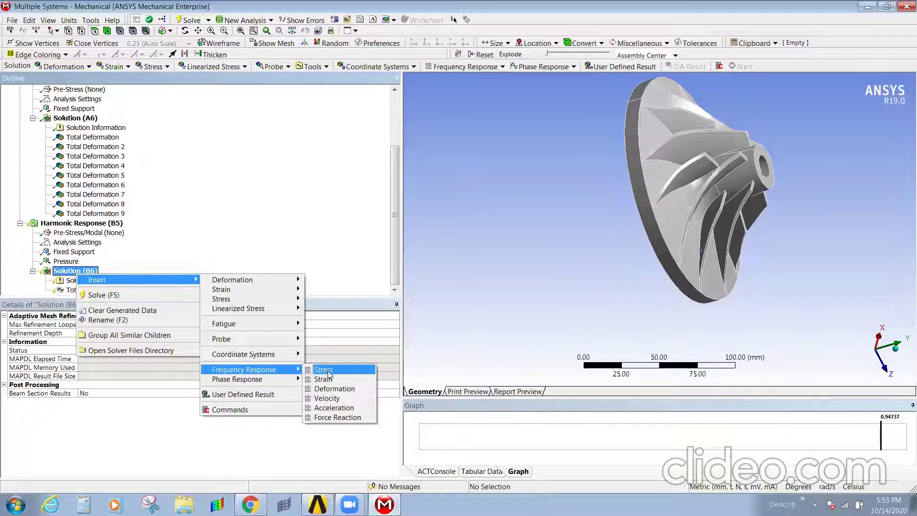
left_click(329, 370)
left_click(75, 262)
right_click(75, 263)
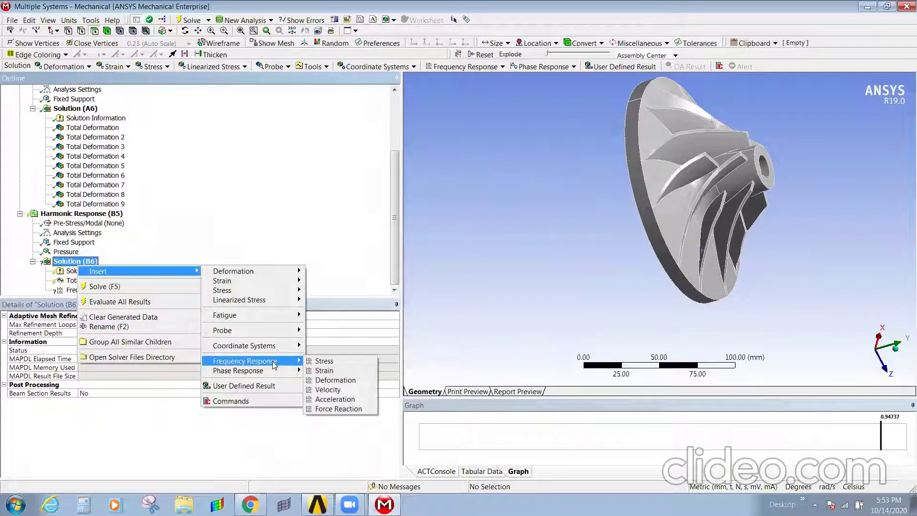
mouse_move(237, 380)
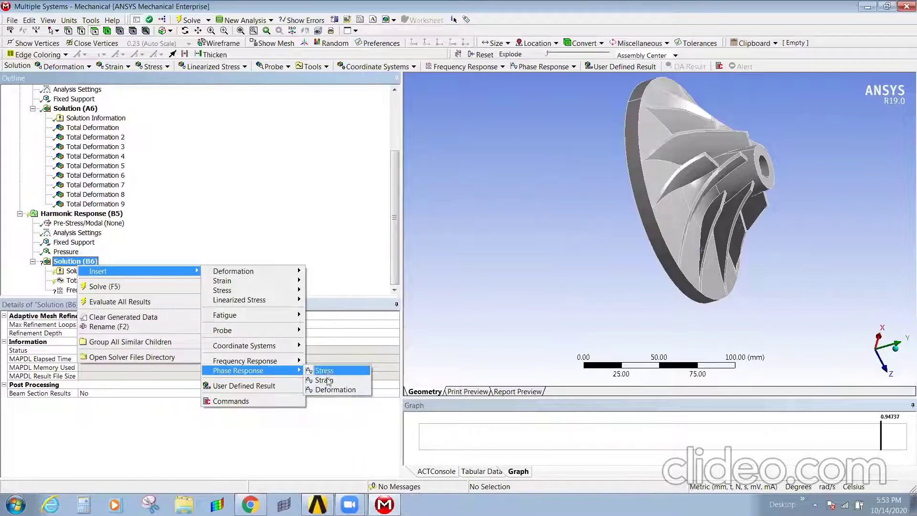
left_click(327, 390)
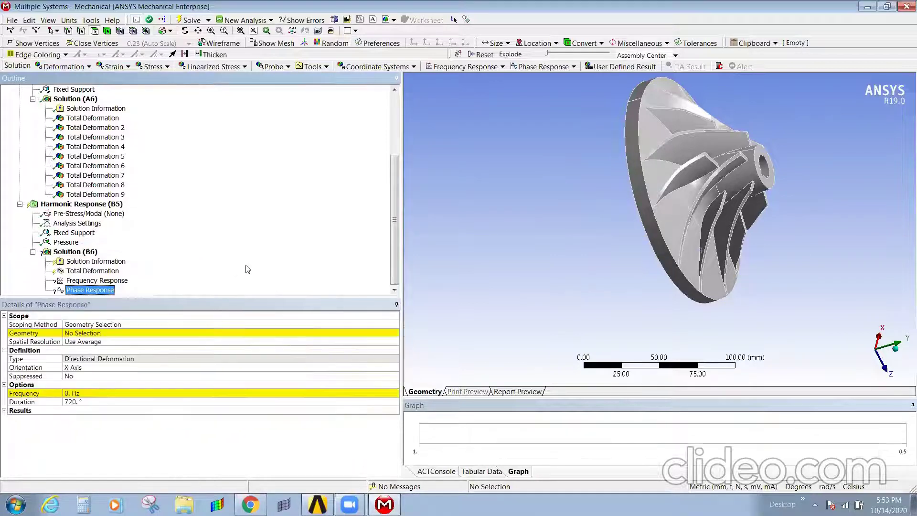
- Scope the Frequency Response result to the impeller body
left_click(91, 281)
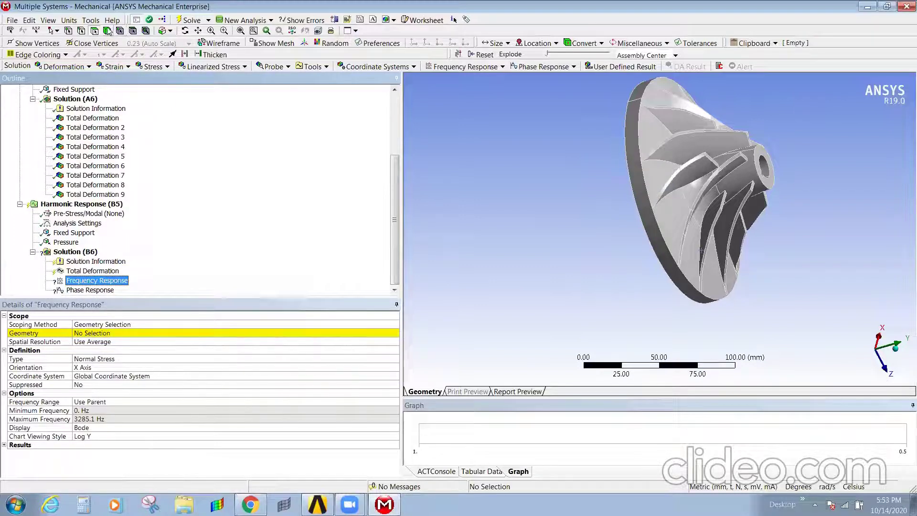
left_click(695, 193)
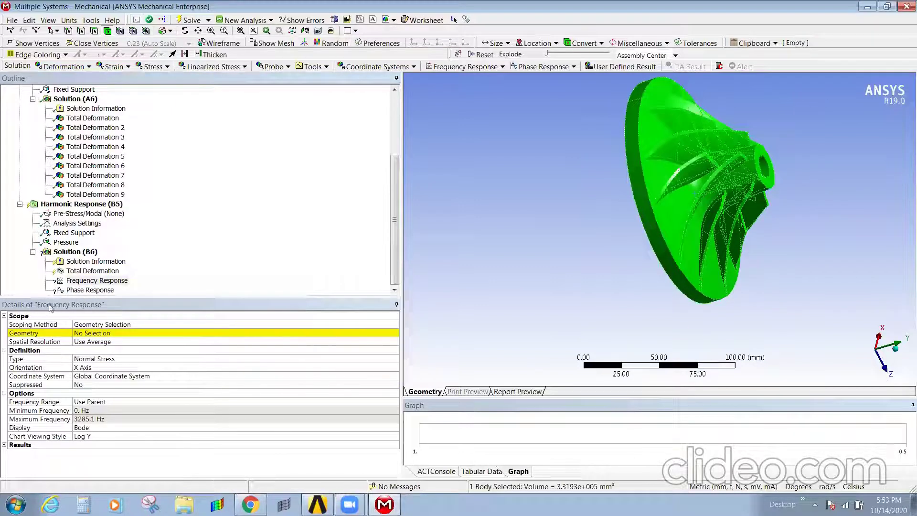
left_click(85, 333)
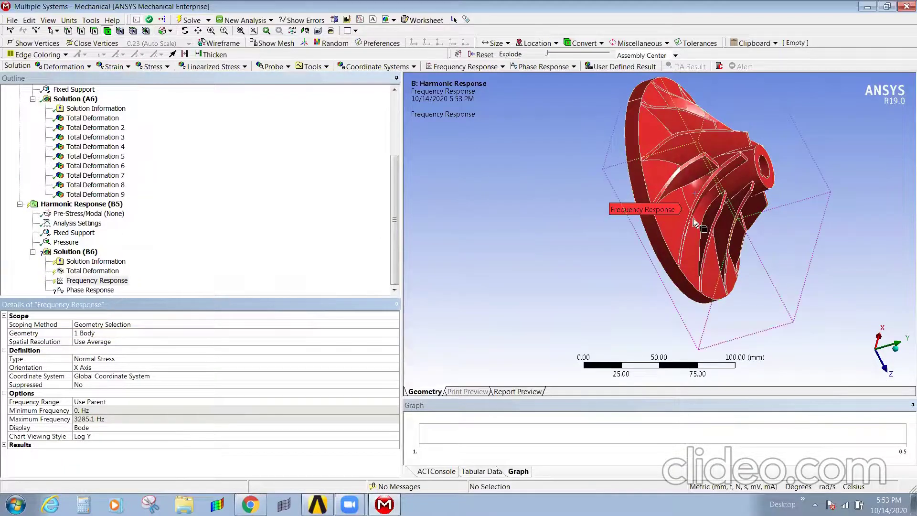
middle_click_drag(690, 227, 673, 217)
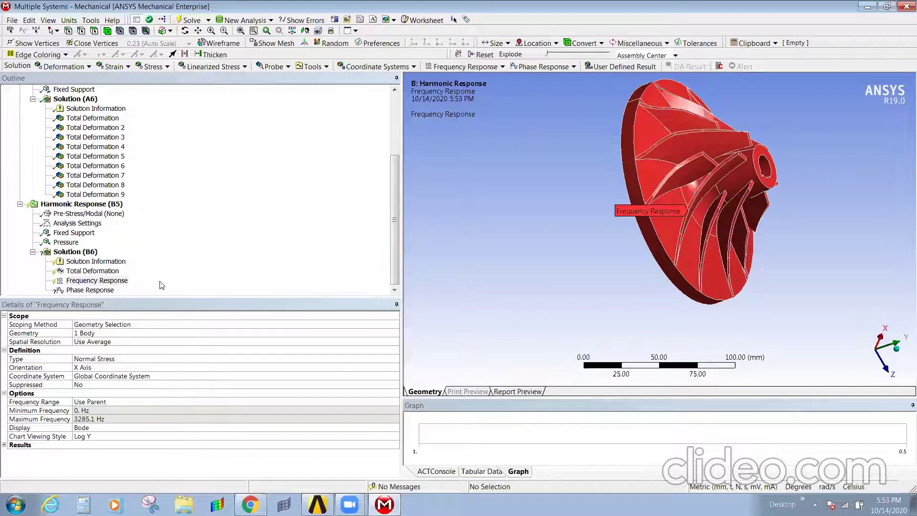
- Scope the Phase Response result to the impeller body
left_click(92, 290)
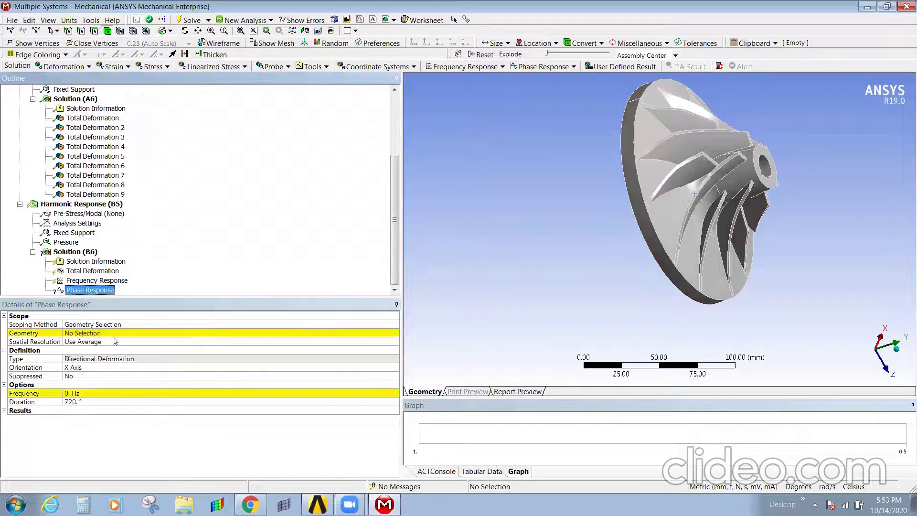
left_click(638, 238)
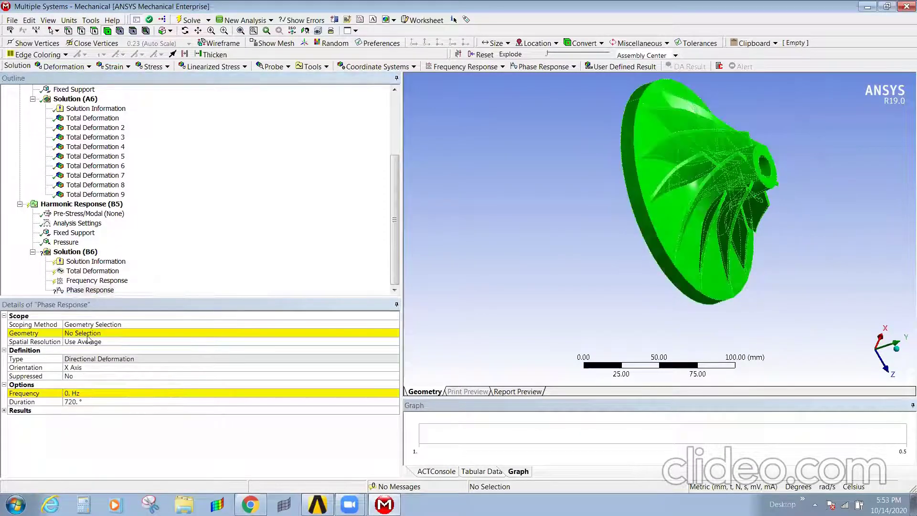
left_click(87, 337)
left_click(92, 338)
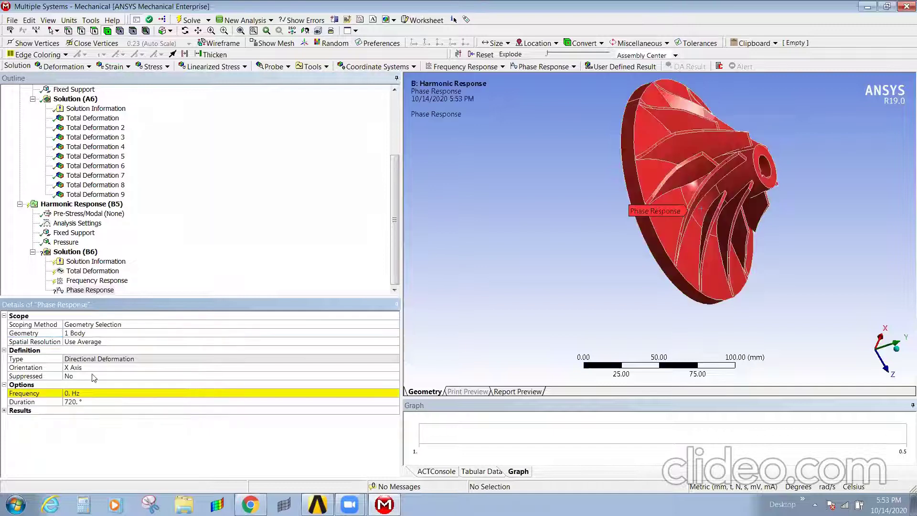
middle_click_drag(702, 242, 635, 254)
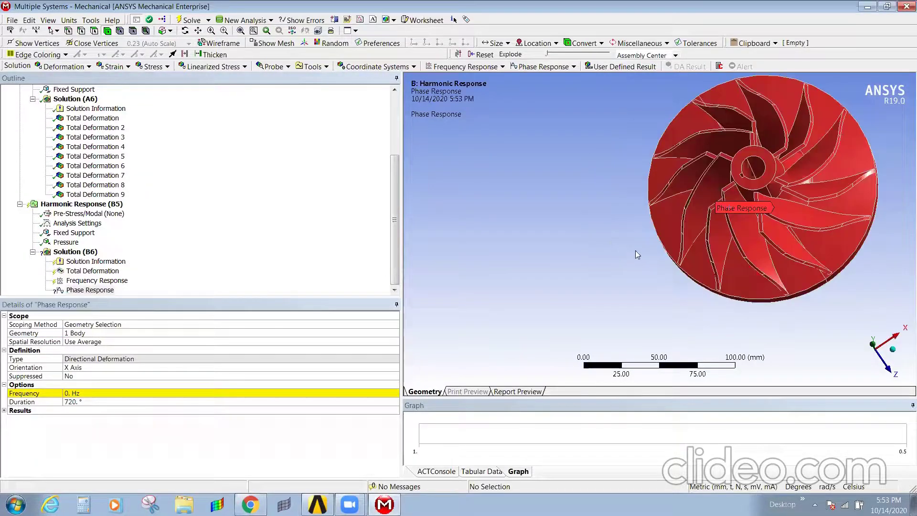
scroll(636, 250, "down", 2)
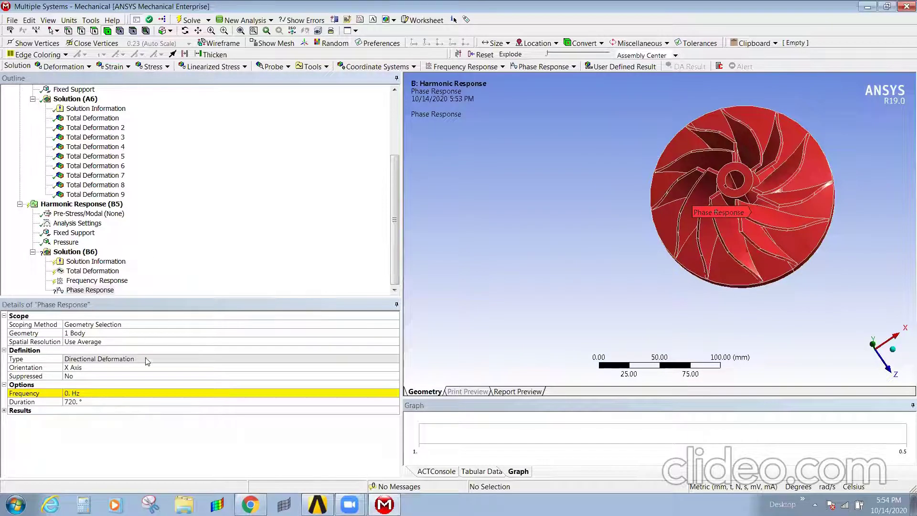
- Copy the 3285.1 Hz first-mode frequency from Total Deformation 2's Tabular Data
left_click(93, 392)
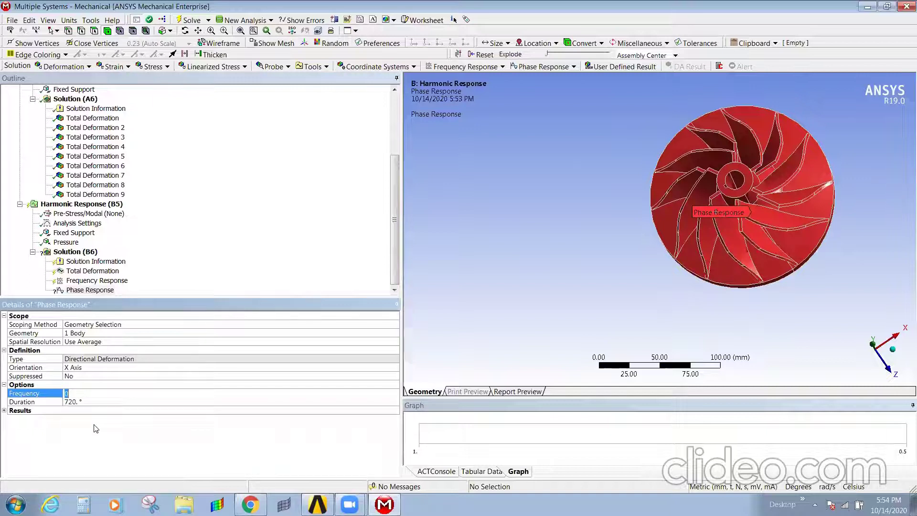
key("Return")
left_click(78, 393)
left_click(98, 127)
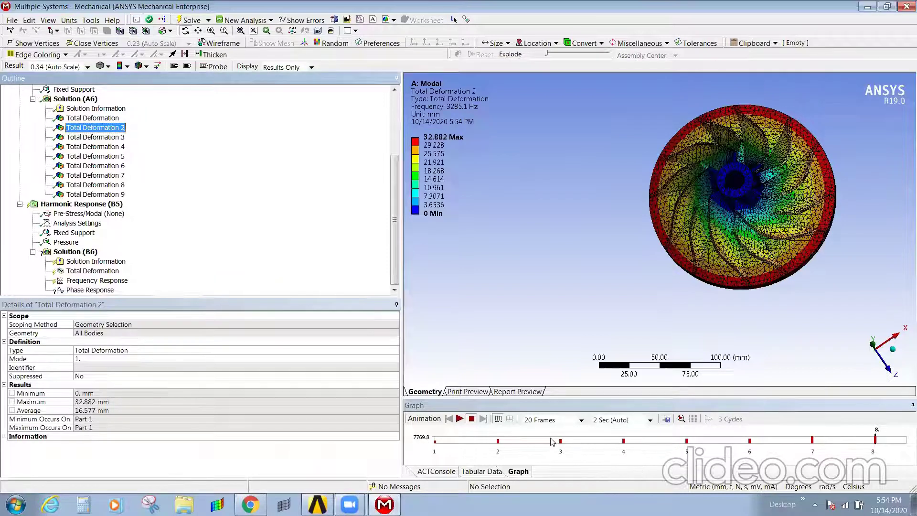
left_click(486, 472)
left_click(479, 430)
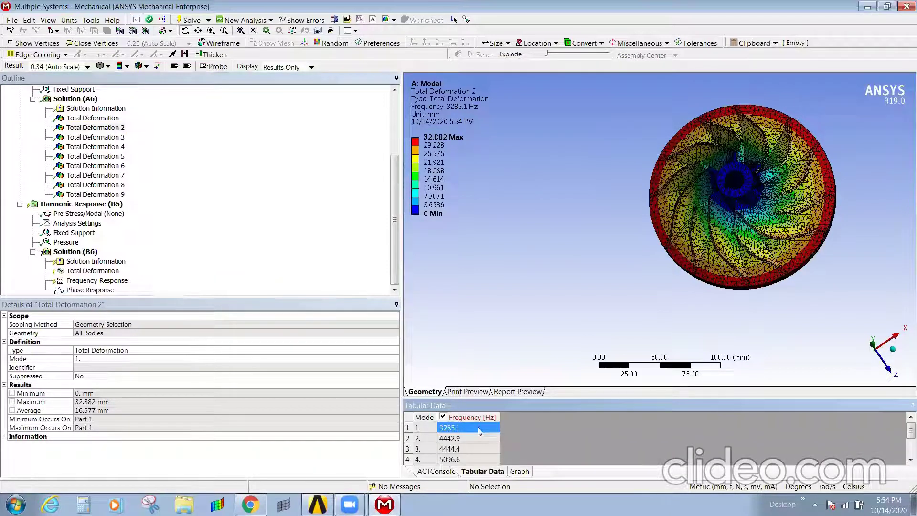
right_click(479, 429)
left_click(506, 439)
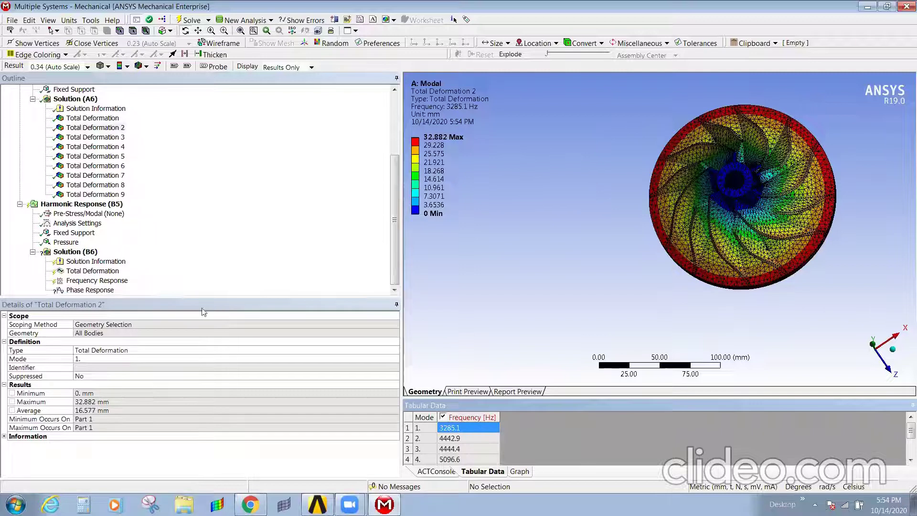
- Paste 3285.1 Hz into the Phase Response Frequency field
left_click(89, 289)
left_click(80, 393)
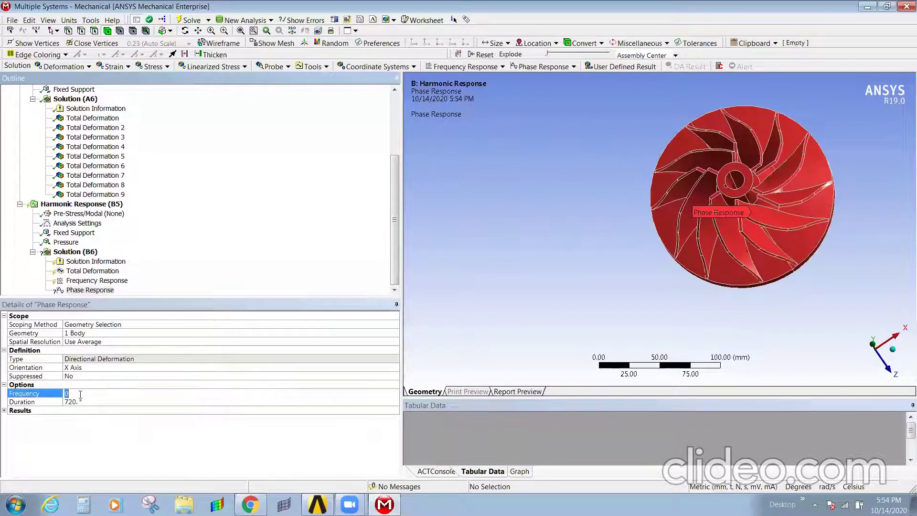
type("3285.1")
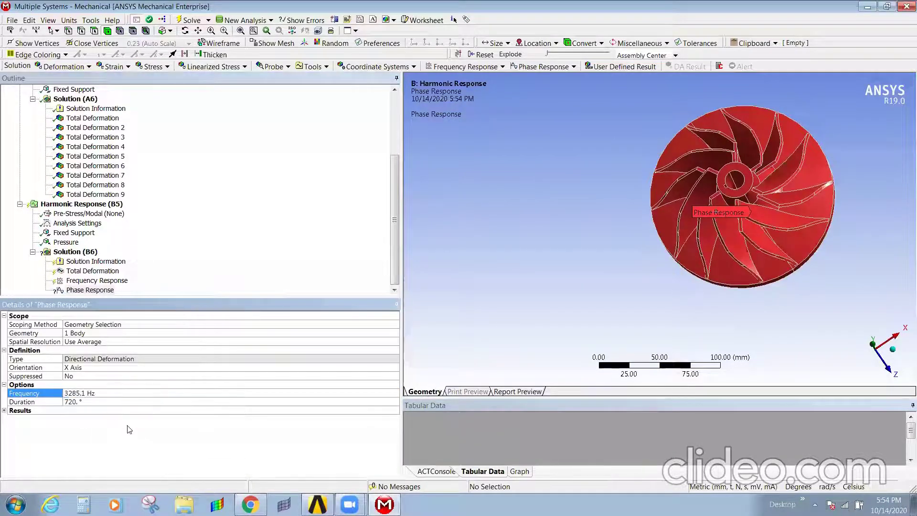
key("Return")
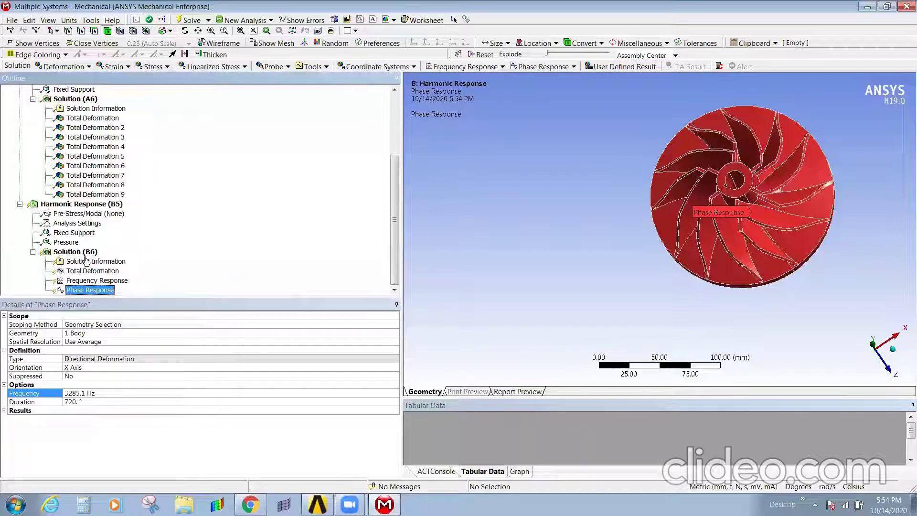
left_click(84, 253)
- Solve the harmonic analysis from Solution (B6) and wait for completion
right_click(124, 273)
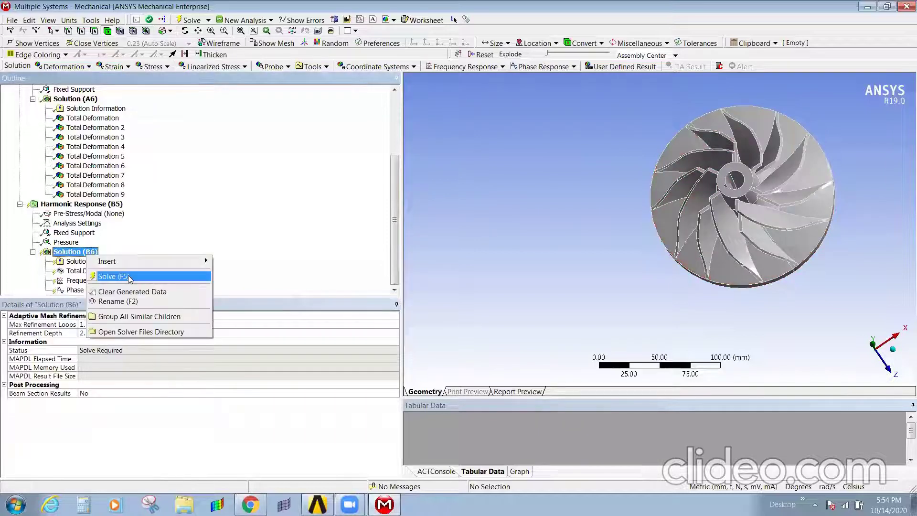
left_click(123, 274)
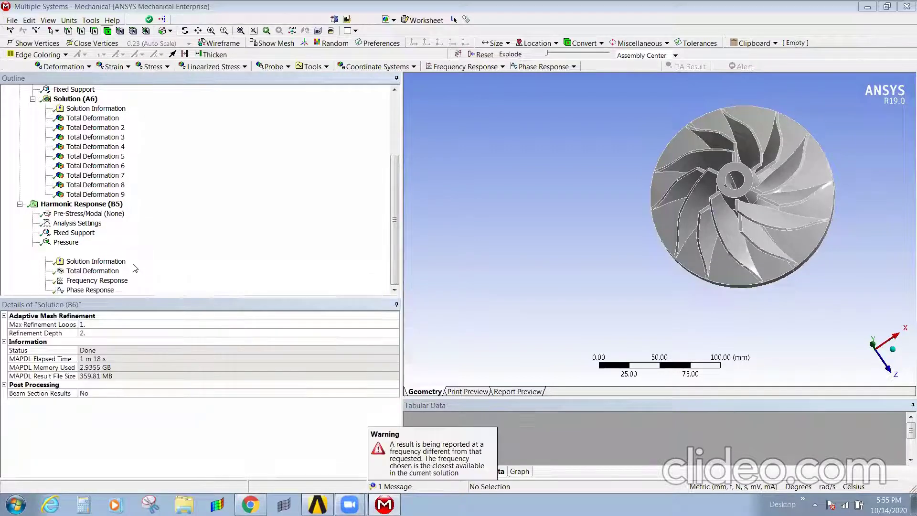
- Display the harmonic Total Deformation at 3285.1 Hz with its timeline graph
left_click(288, 248)
left_click(95, 272)
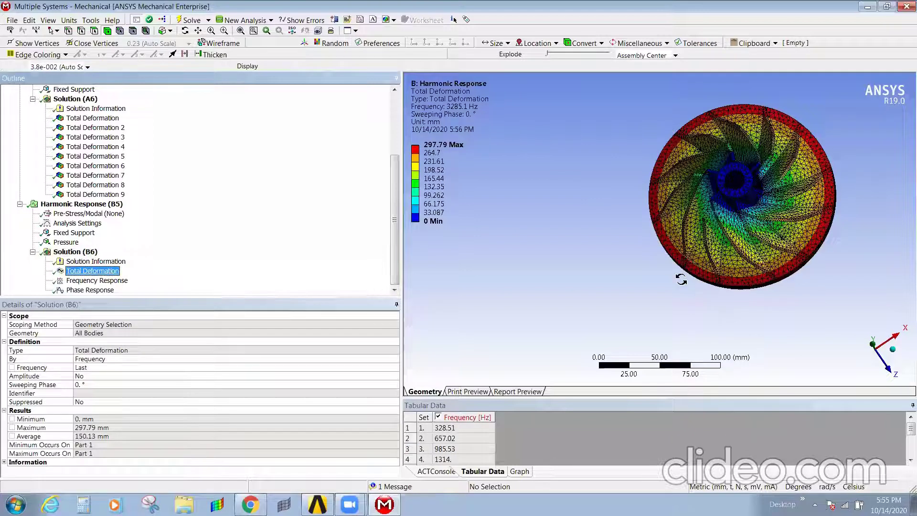
middle_click_drag(764, 267, 746, 277)
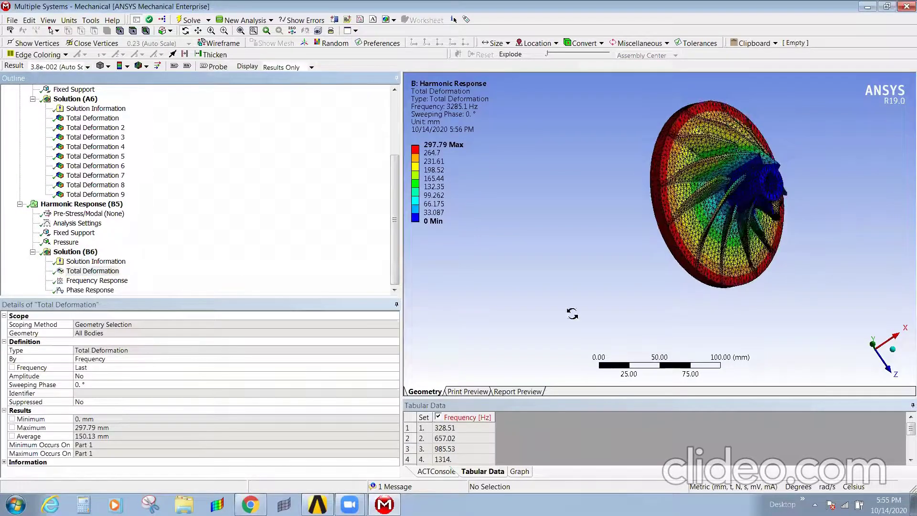
left_click(107, 272)
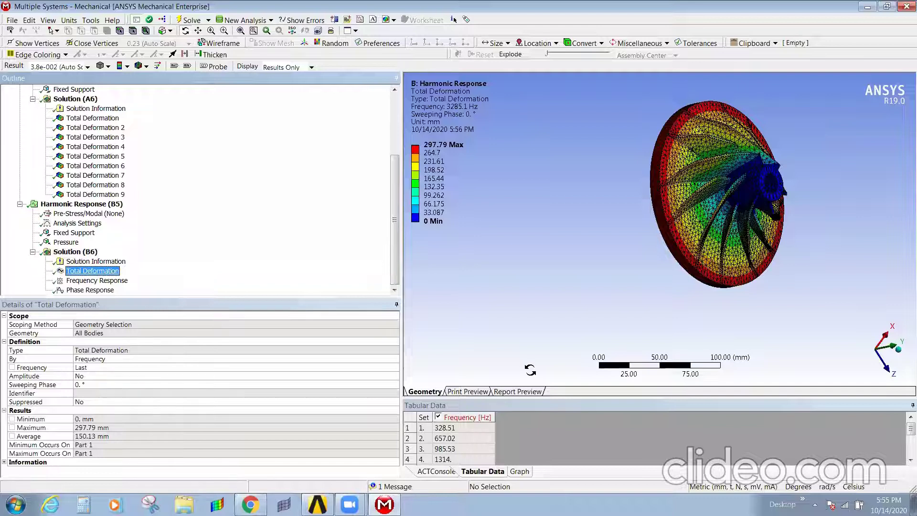
left_click(517, 473)
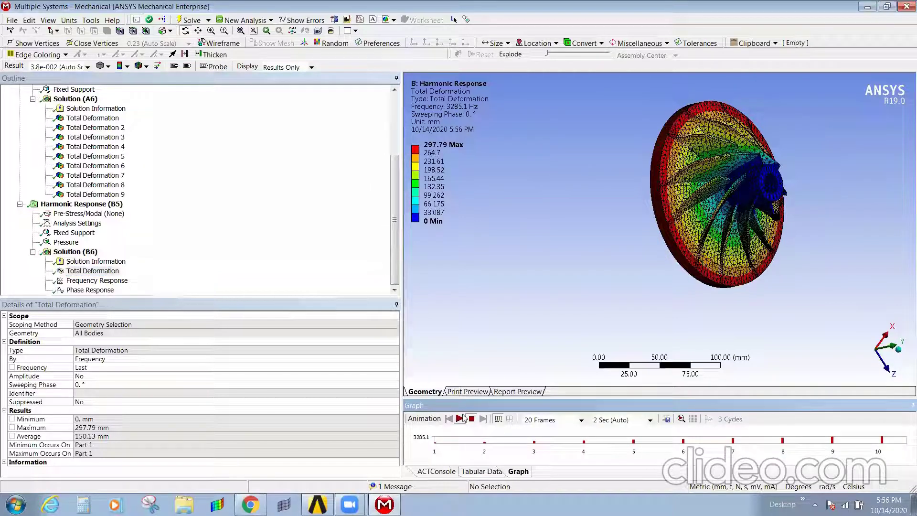
- Play and then stop the 297.79 mm peak deformation animation
left_click(460, 419)
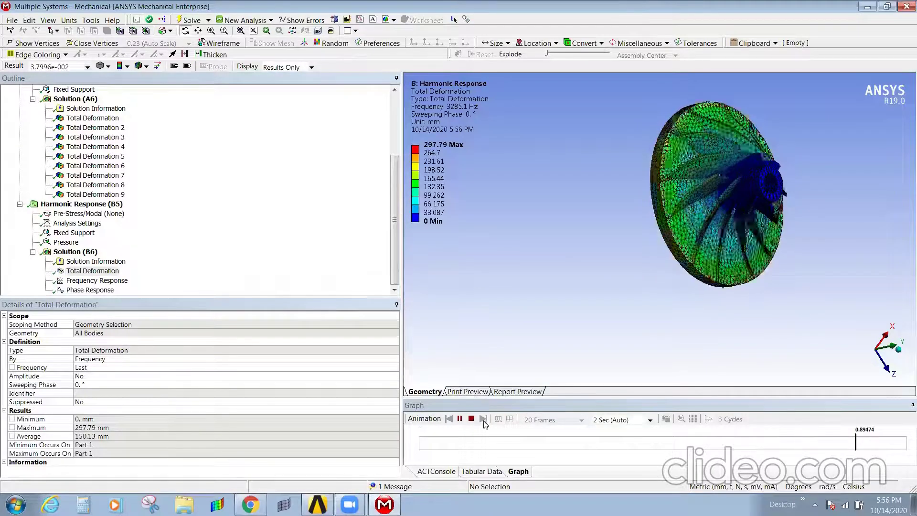
left_click(459, 419)
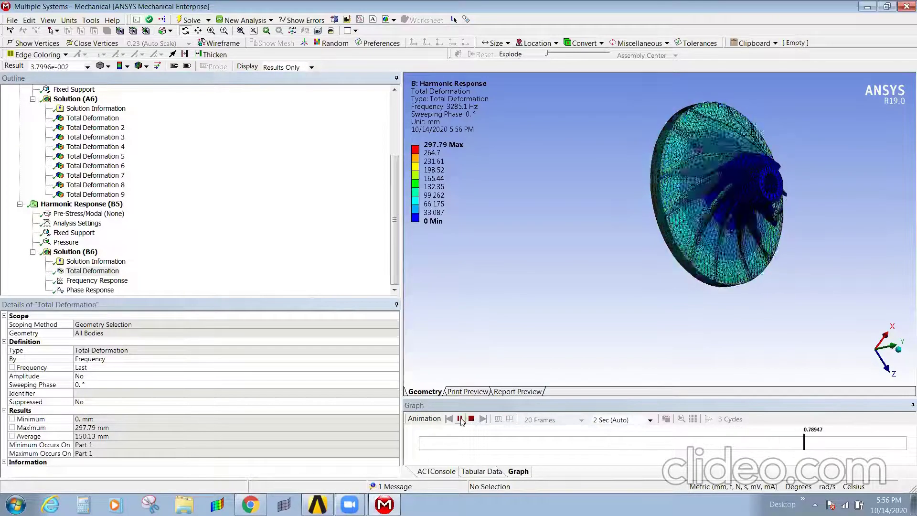
left_click(480, 471)
left_click(520, 472)
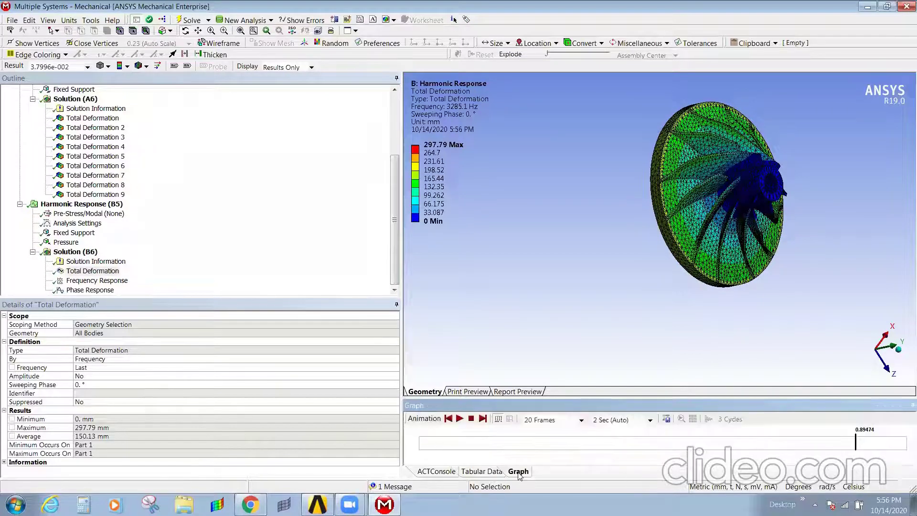
right_click(530, 444)
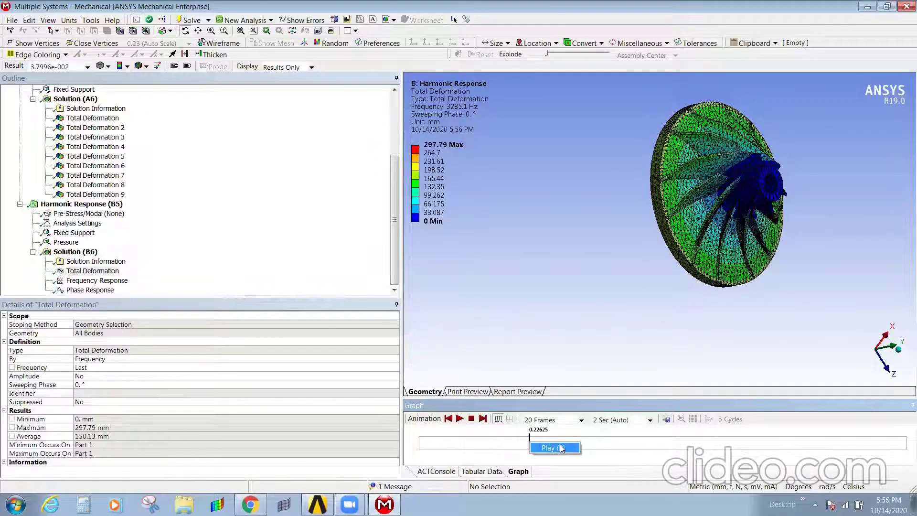
left_click(91, 271)
- Create Total Deformation results at all sets (2–11) and evaluate them all
right_click(85, 271)
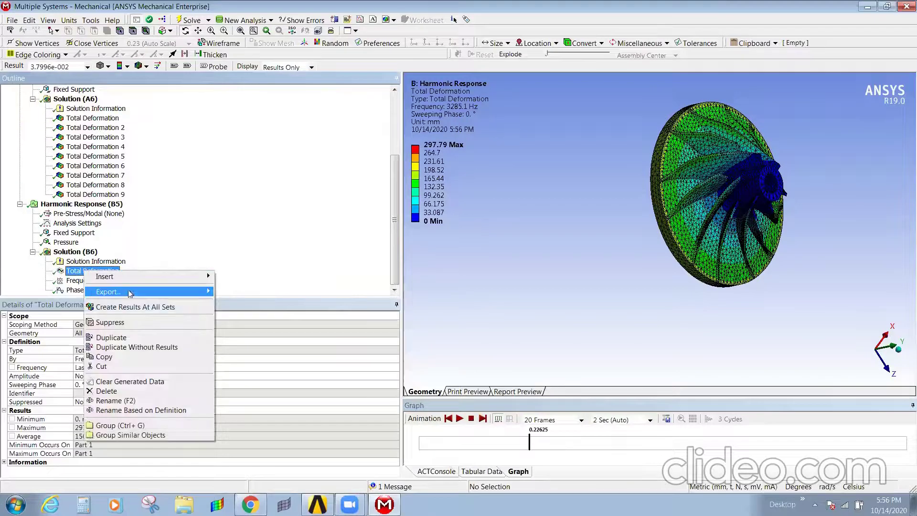
left_click(128, 307)
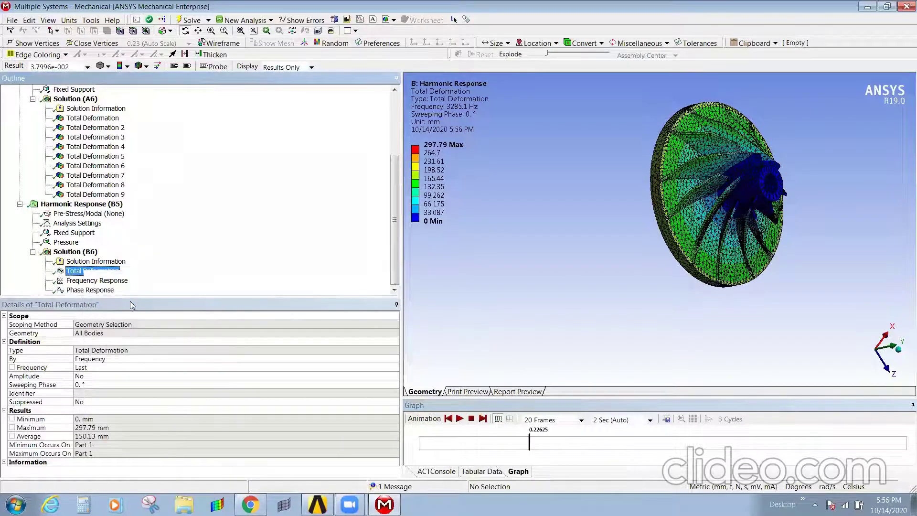
scroll(195, 282, "up", 1)
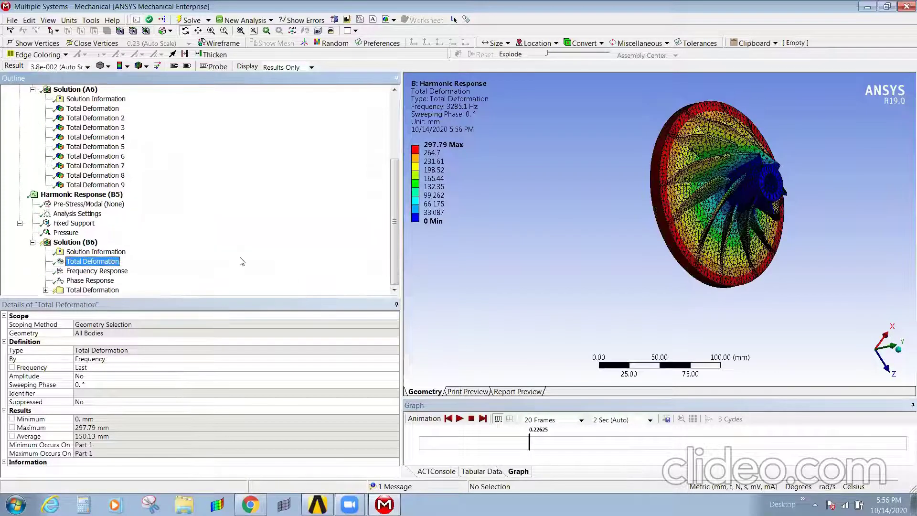
left_click(52, 291)
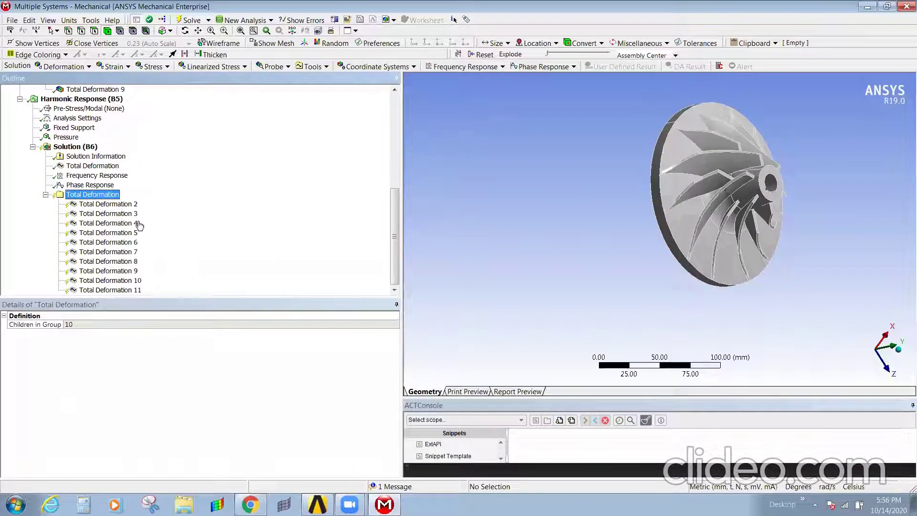
left_click(117, 205)
right_click(117, 210)
left_click(215, 227)
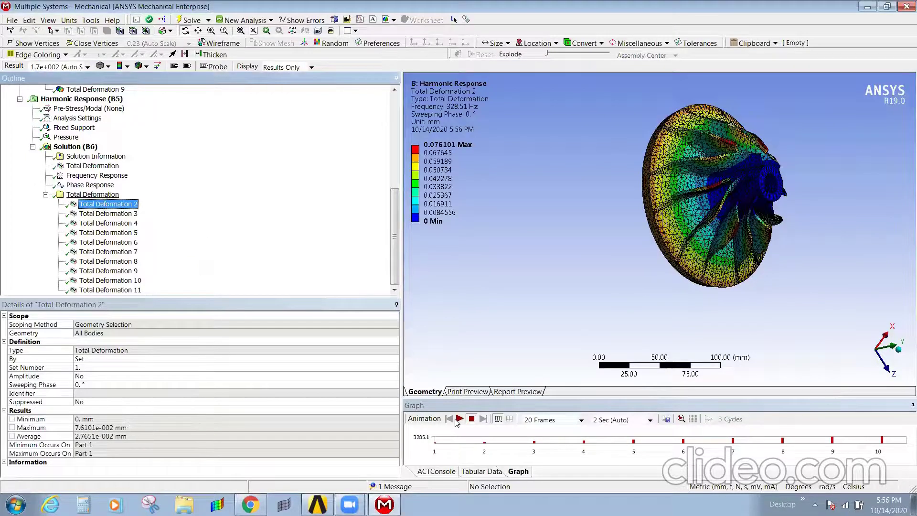
- Animate the 328.51 Hz set-1 result while rotating the impeller face-on
left_click(459, 419)
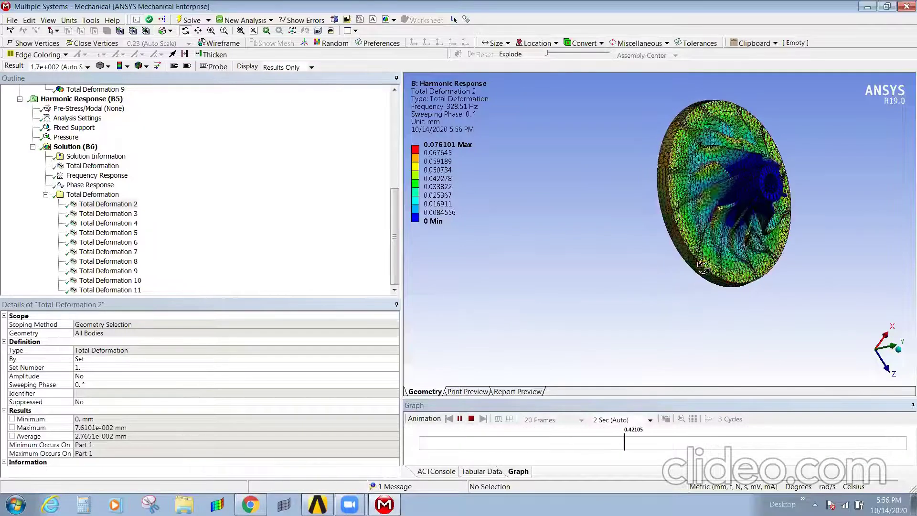
mouse_move(702, 262)
left_mouse_down()
mouse_move(636, 295)
mouse_move(704, 283)
left_mouse_up()
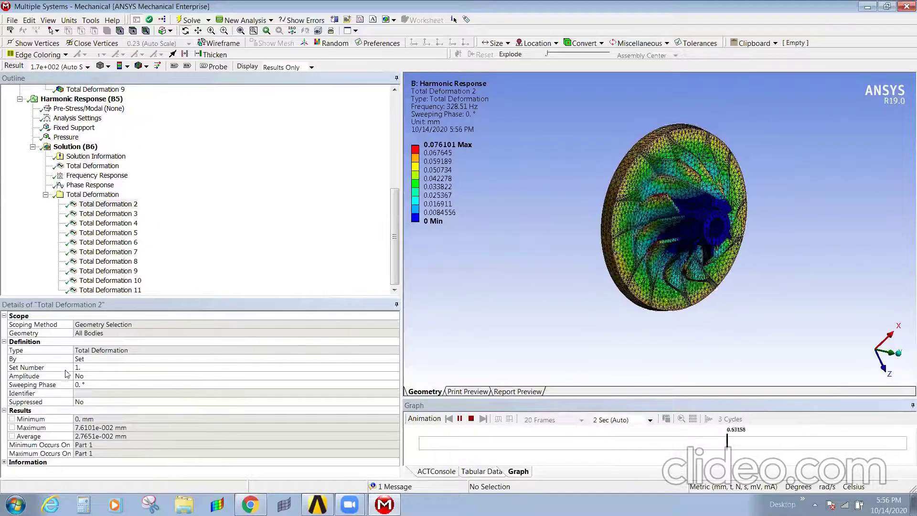
left_click_drag(616, 260, 645, 266)
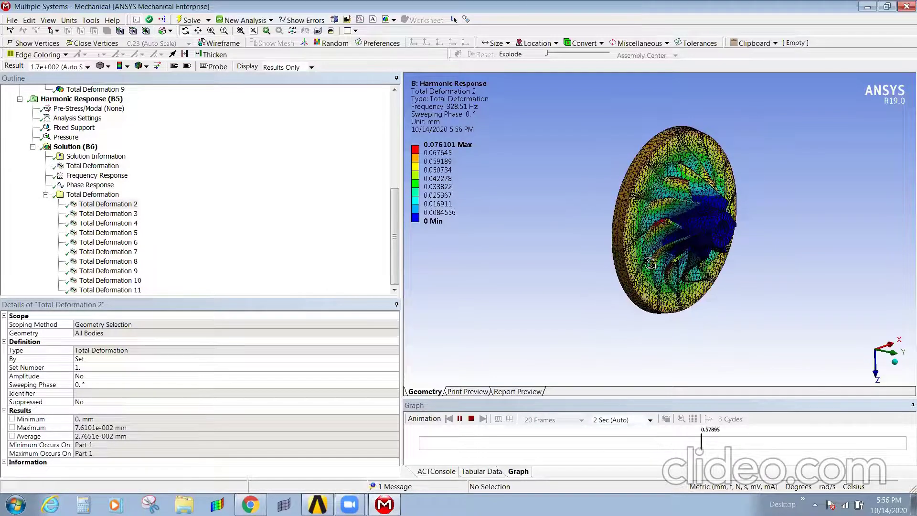
left_click_drag(650, 262, 616, 224)
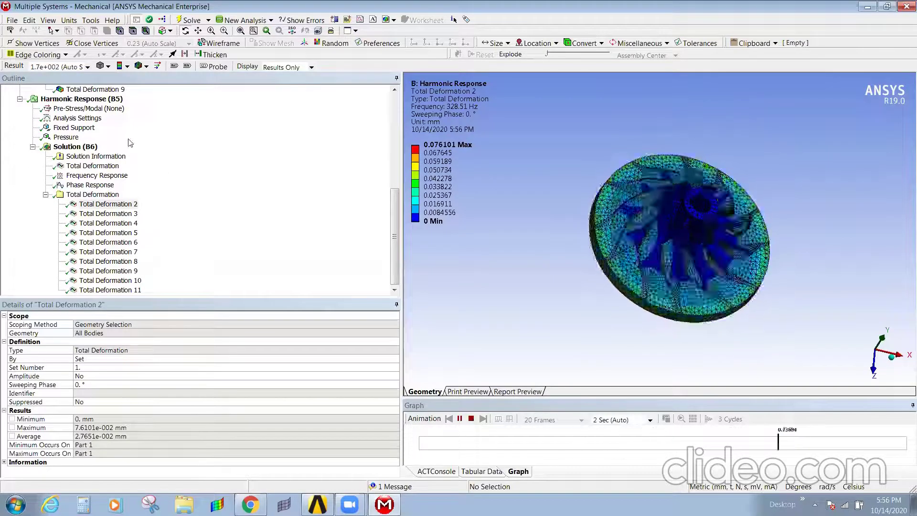
scroll(178, 158, "up", 3)
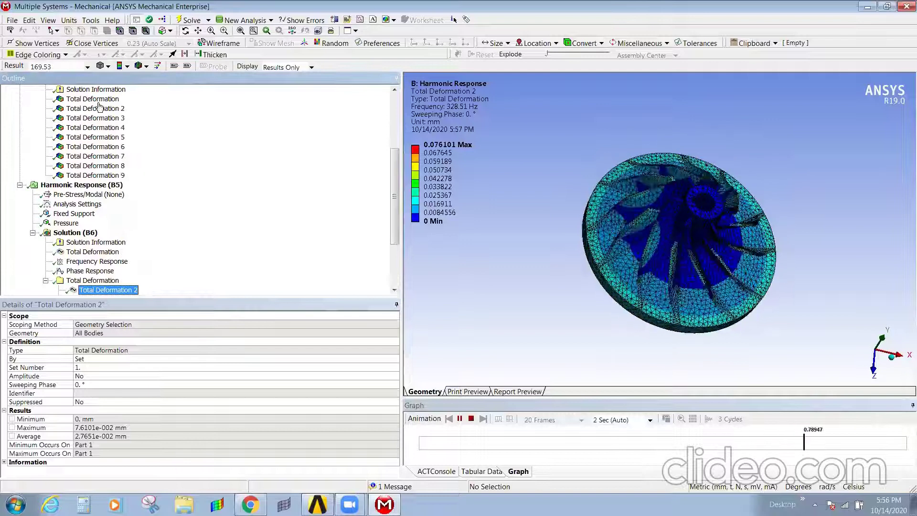
left_click(98, 109)
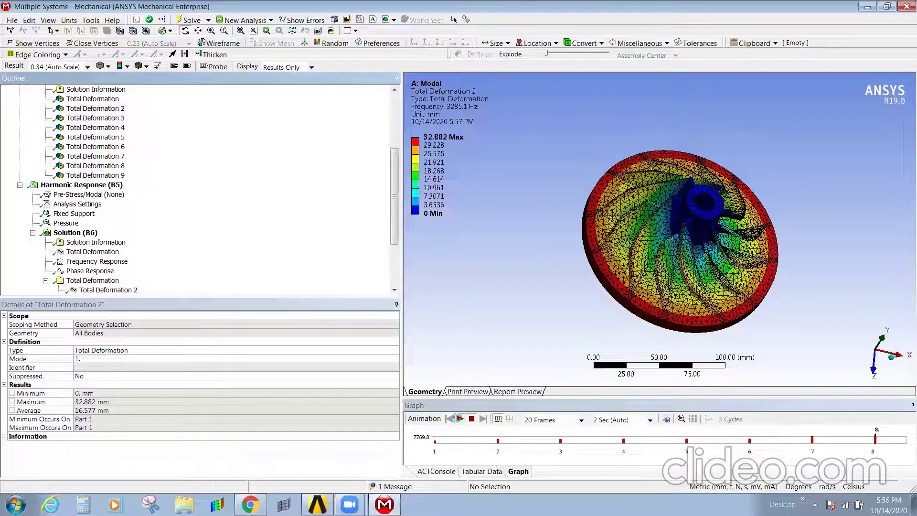
left_click(461, 418)
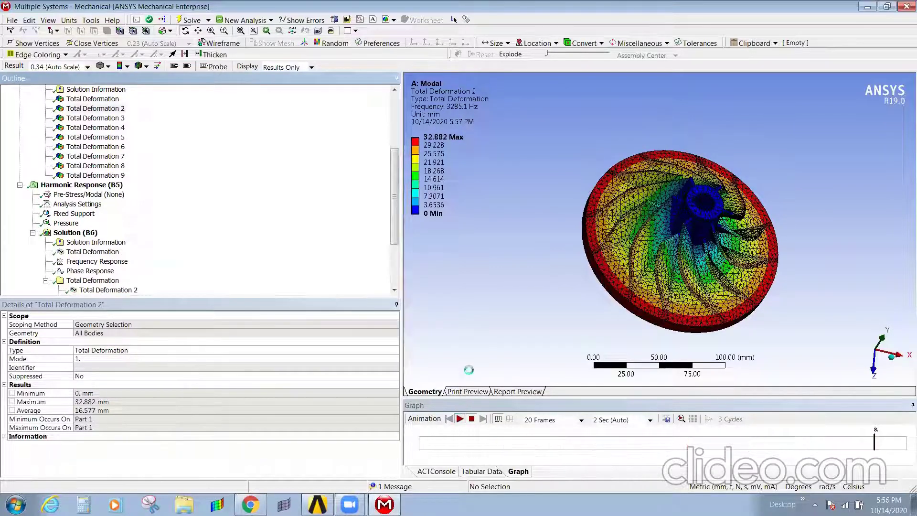
middle_click_drag(665, 285, 704, 308)
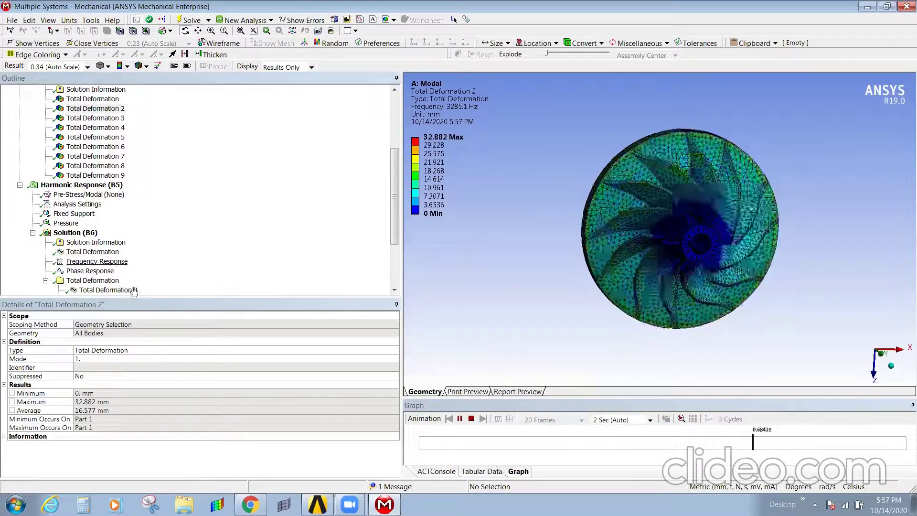
left_click(108, 290)
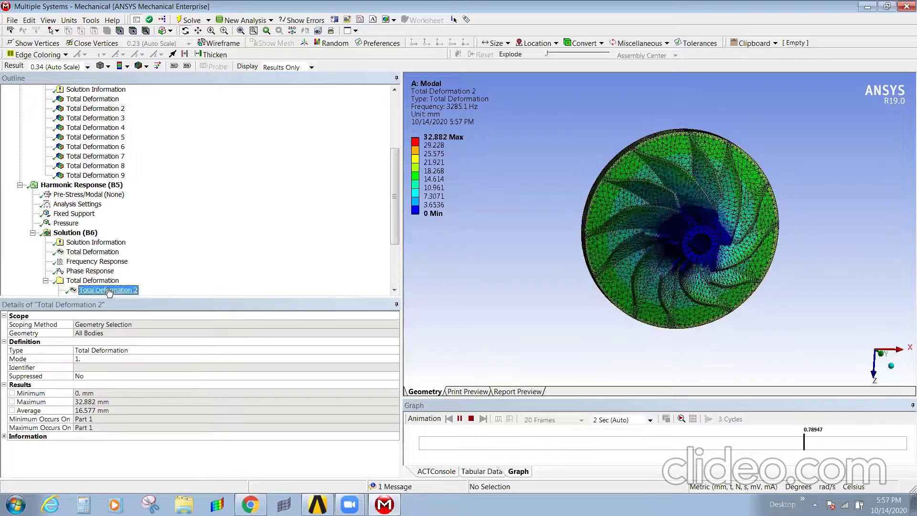
left_click(459, 419)
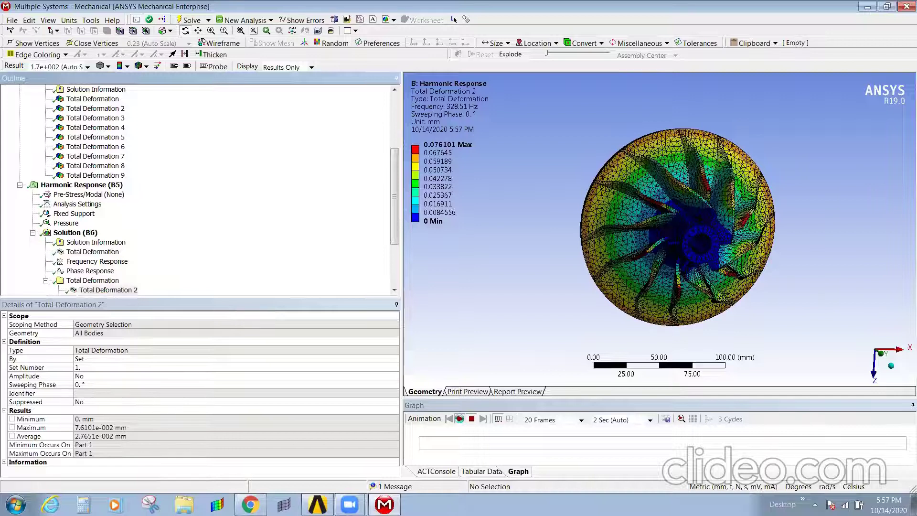
left_click(460, 419)
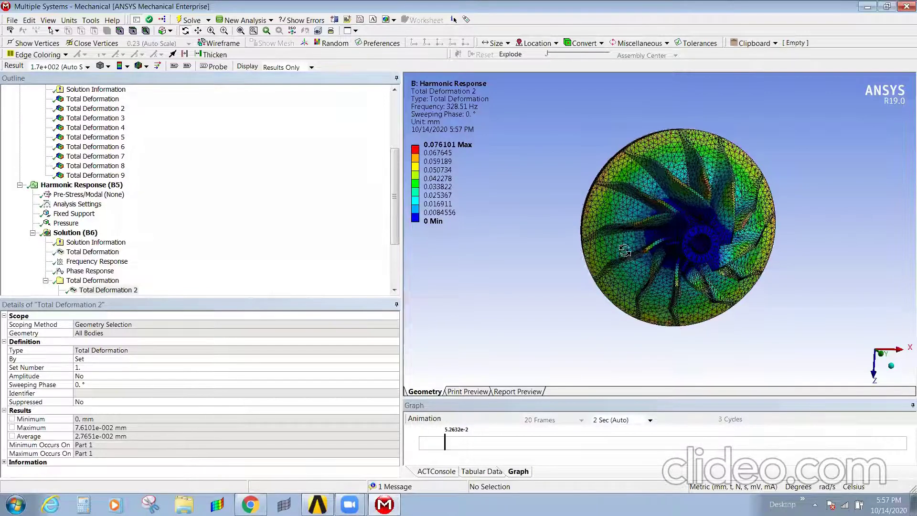
mouse_move(659, 210)
middle_mouse_down()
mouse_move(682, 243)
mouse_move(473, 313)
middle_mouse_up()
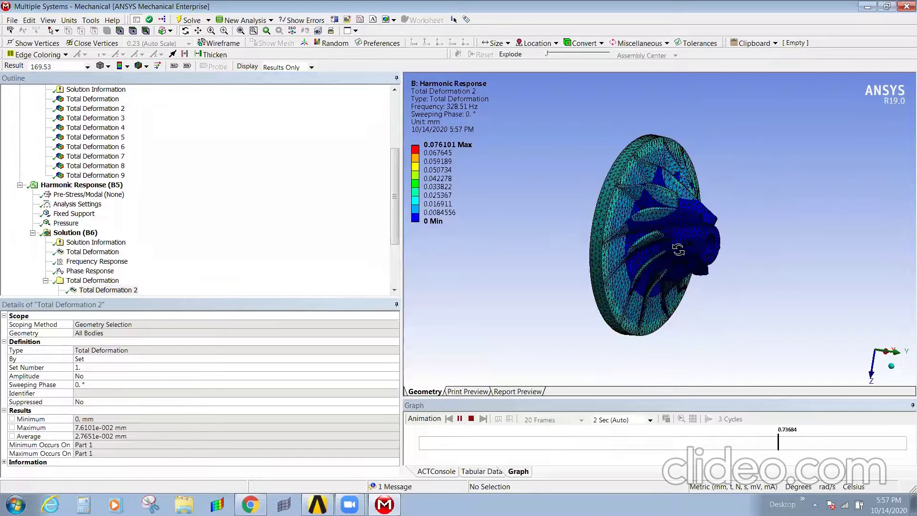
- Review the stress Frequency Response peaking at 1267.7 MPa, then the Phase Response at 3285.1 Hz
left_click(93, 262)
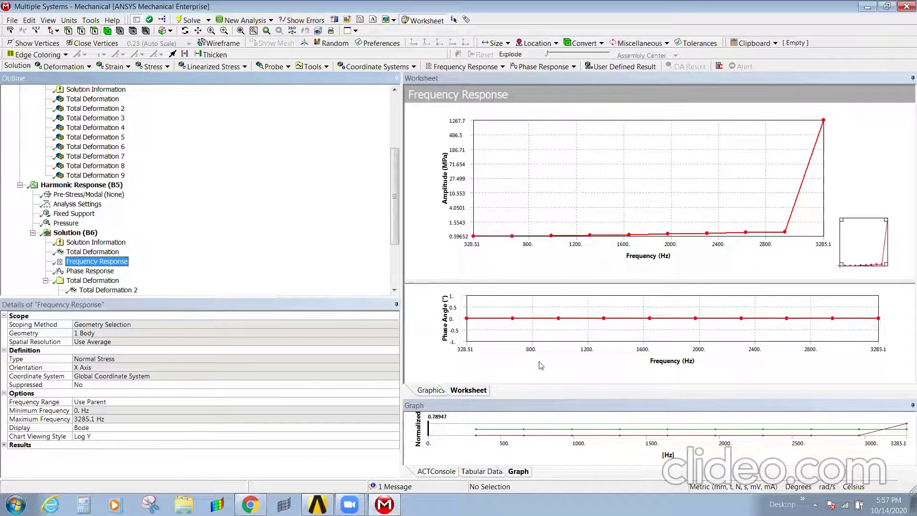
left_click(90, 271)
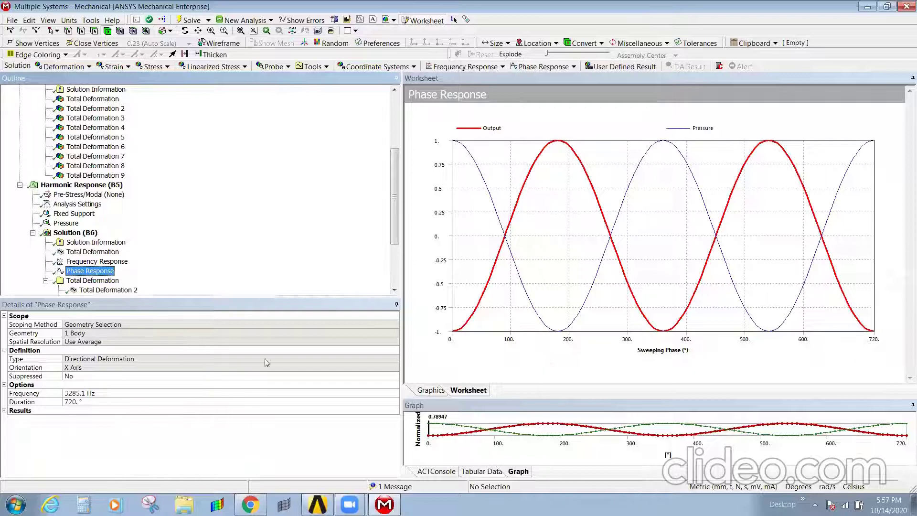
left_click(79, 273)
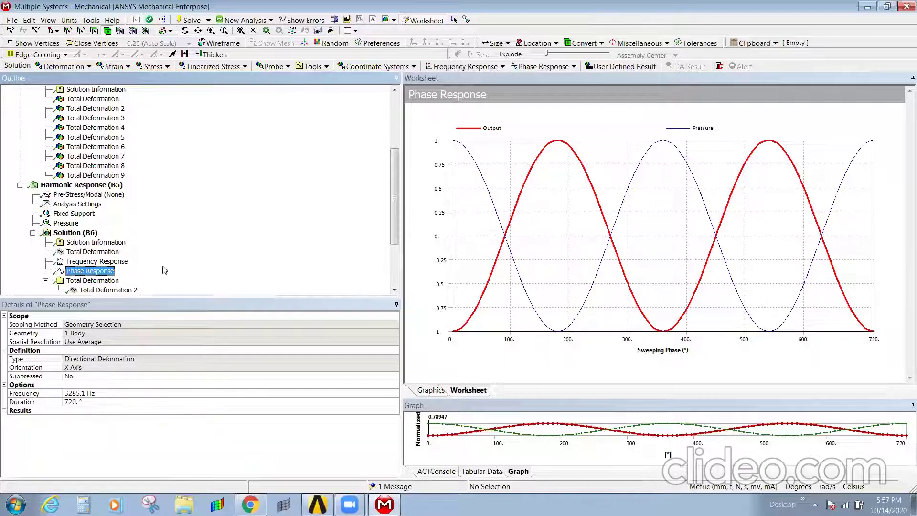